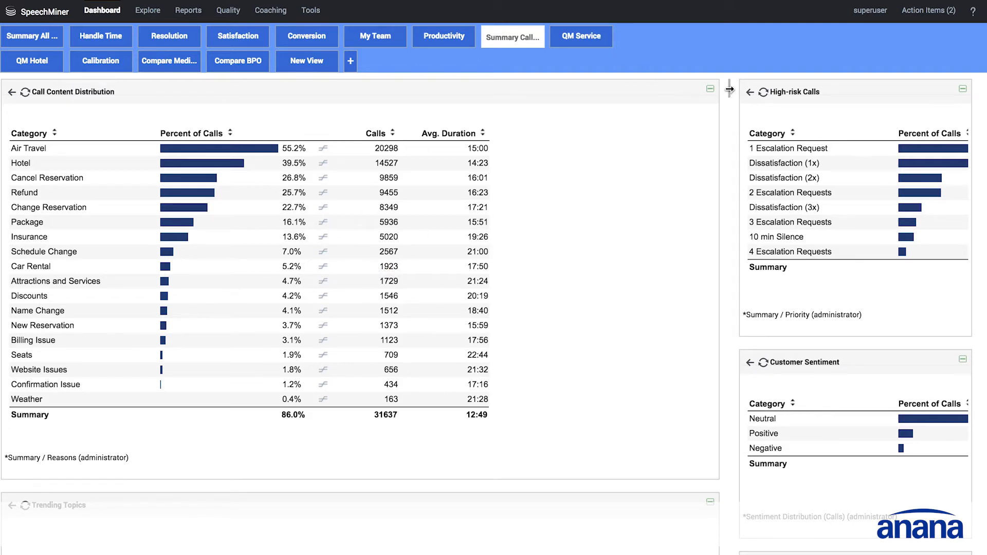
Widen the column holding High-risk Calls and Customer Sentiment on the Summary Calls dashboard
drag(730, 89, 602, 89)
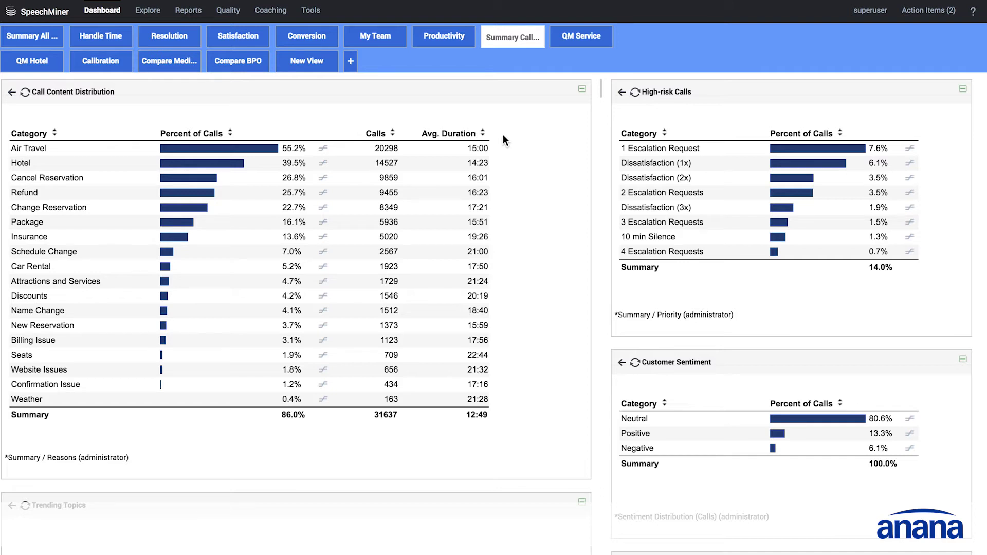
click(352, 63)
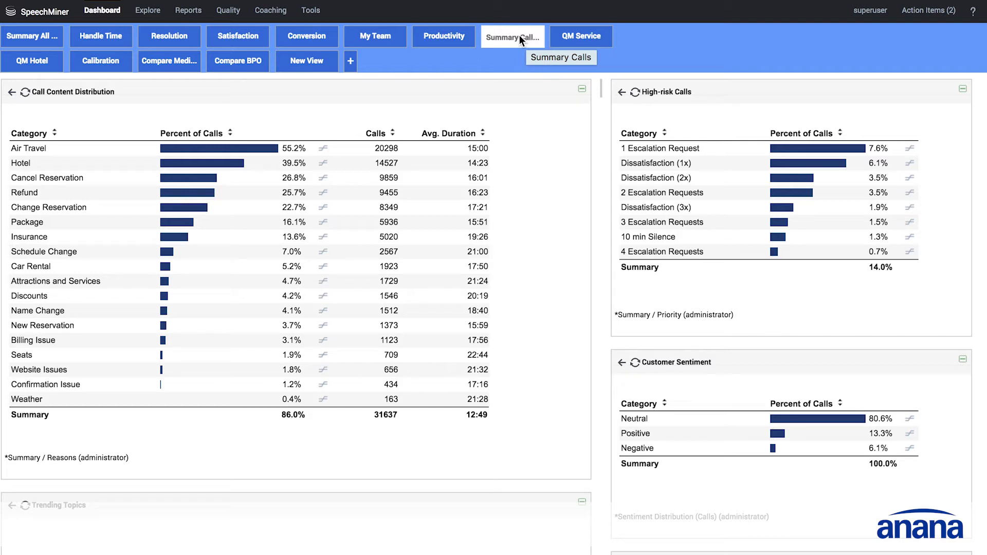
View the My Team dashboard with a wider column for Escalations Comparison and Upsell Attempts Comparison
click(383, 39)
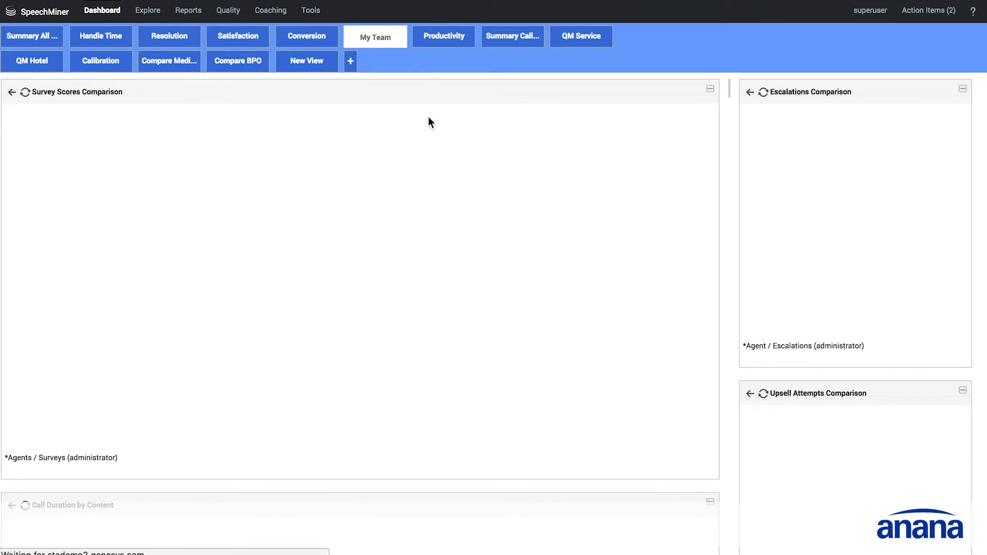
drag(730, 90, 624, 98)
scroll(612, 178, down, 6)
scroll(613, 178, up, 6)
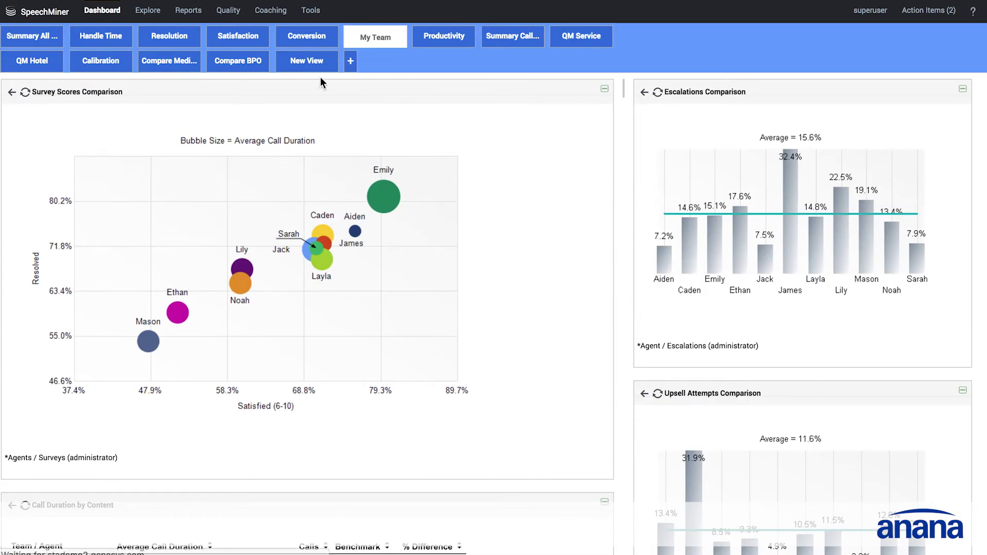
View the Conversion dashboard with a wider column for the Sales Conversion Rate widget
click(302, 40)
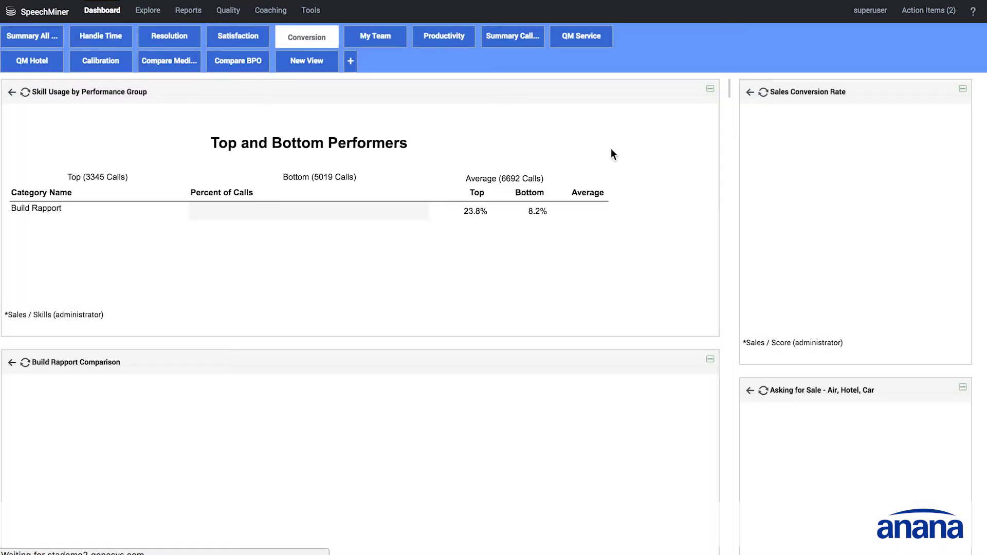
drag(730, 84, 634, 84)
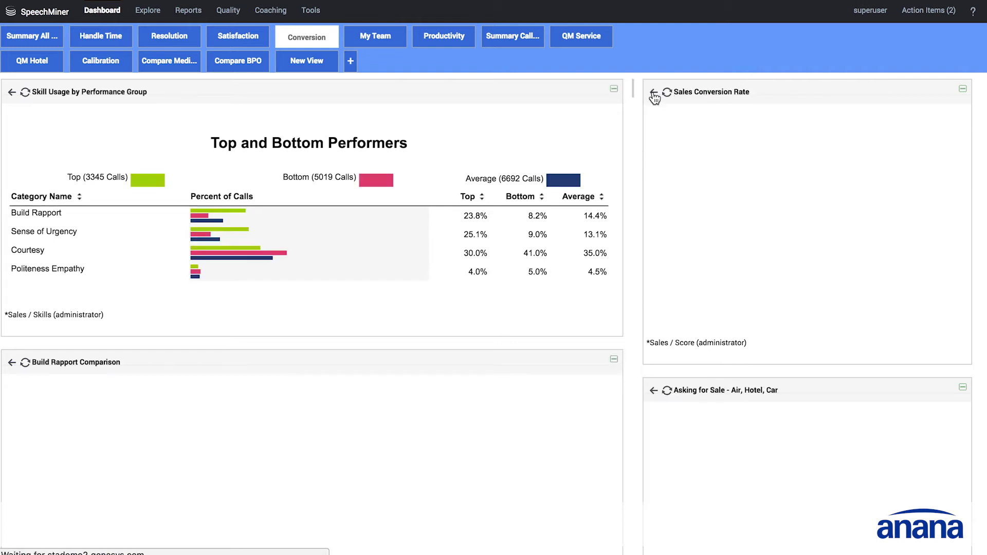
View the Satisfaction dashboard and examine the Repeat Callers by ANI charts on the Resolution dashboard
click(238, 36)
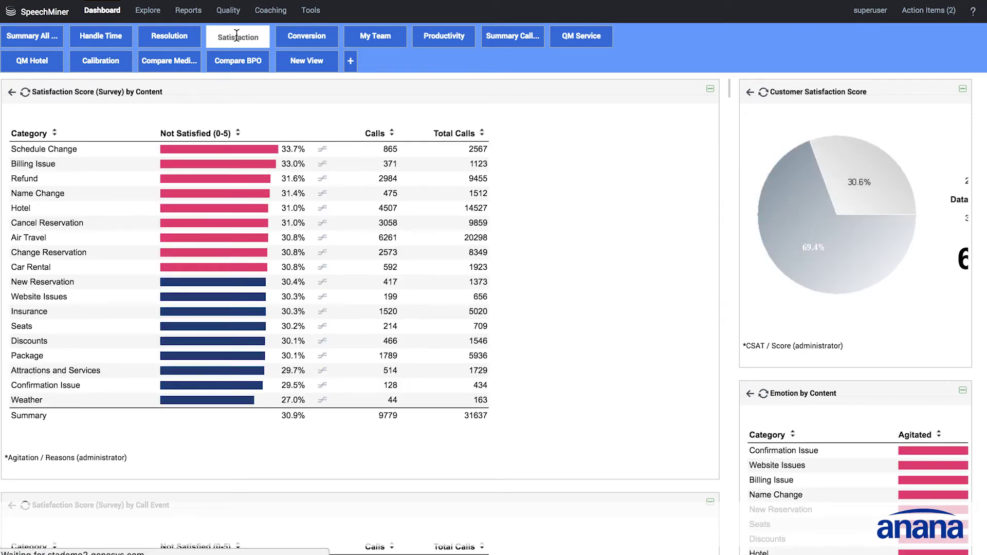
click(167, 36)
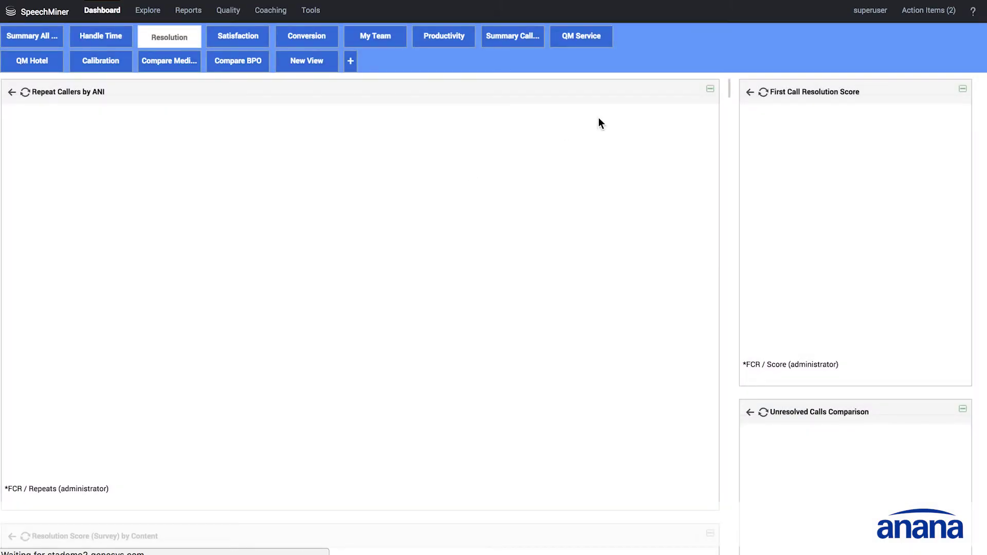
drag(725, 82, 462, 80)
scroll(220, 196, down, 7)
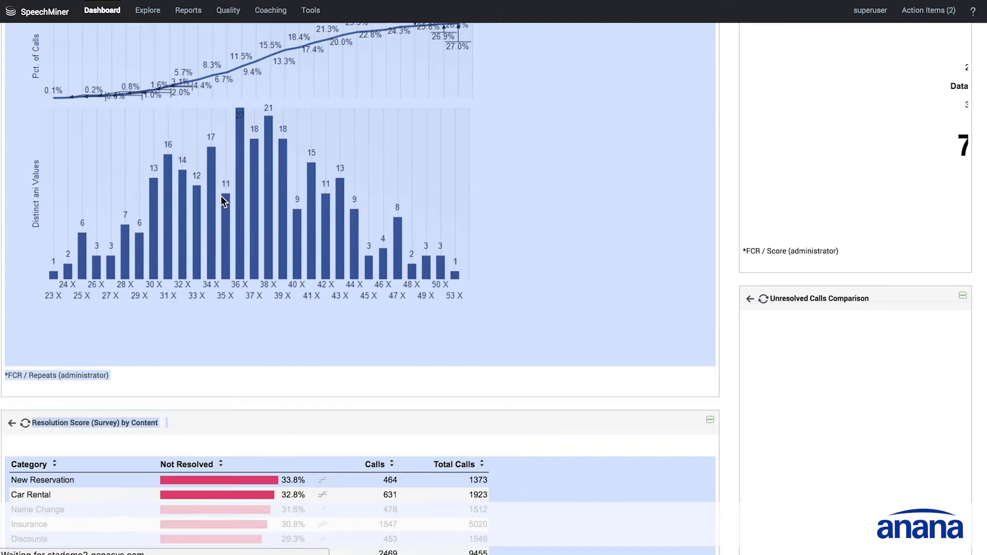
scroll(220, 195, up, 7)
View the Handle Time dashboard and the Compare BPO dashboard
click(102, 37)
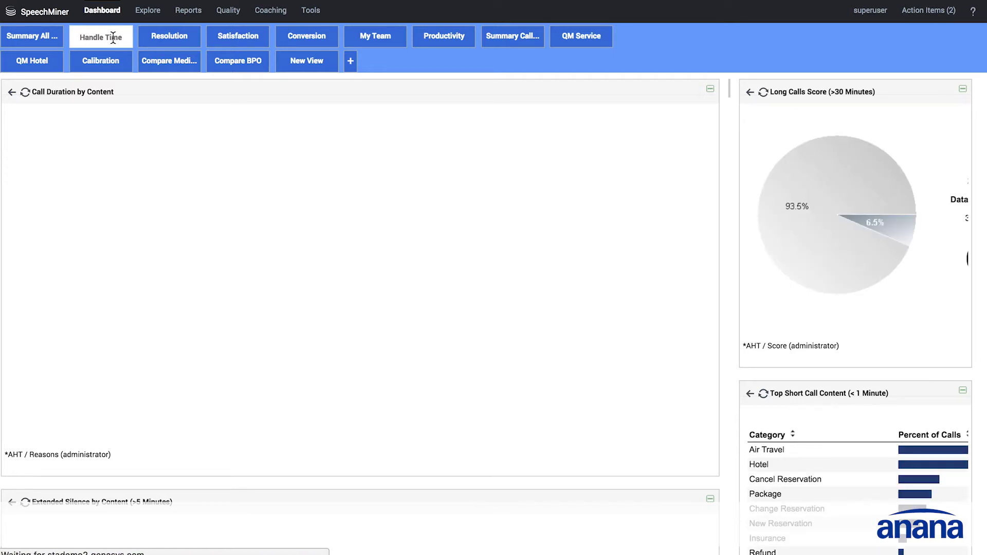
click(230, 61)
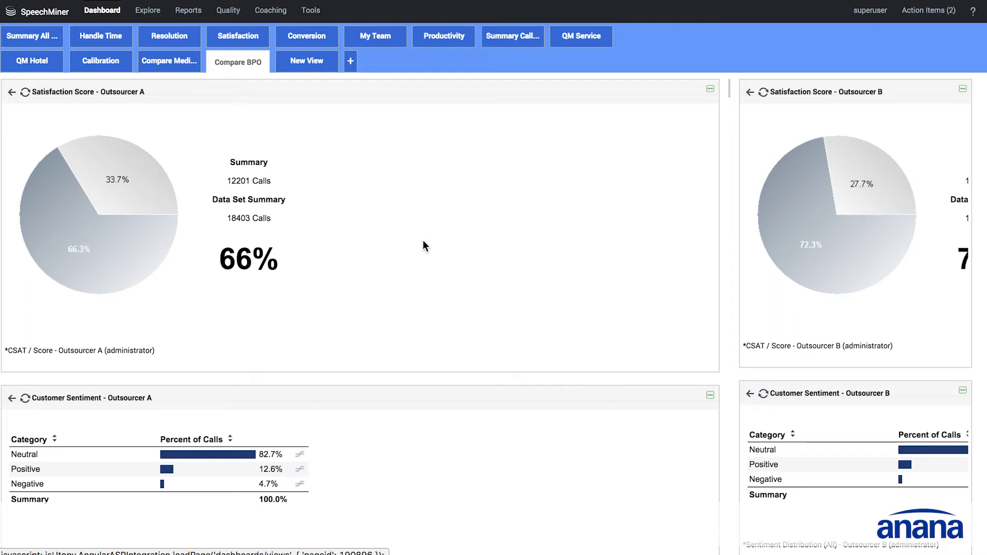
Examine the media comparison dashboard's top content and customer sentiment for calls, email and chat
click(169, 61)
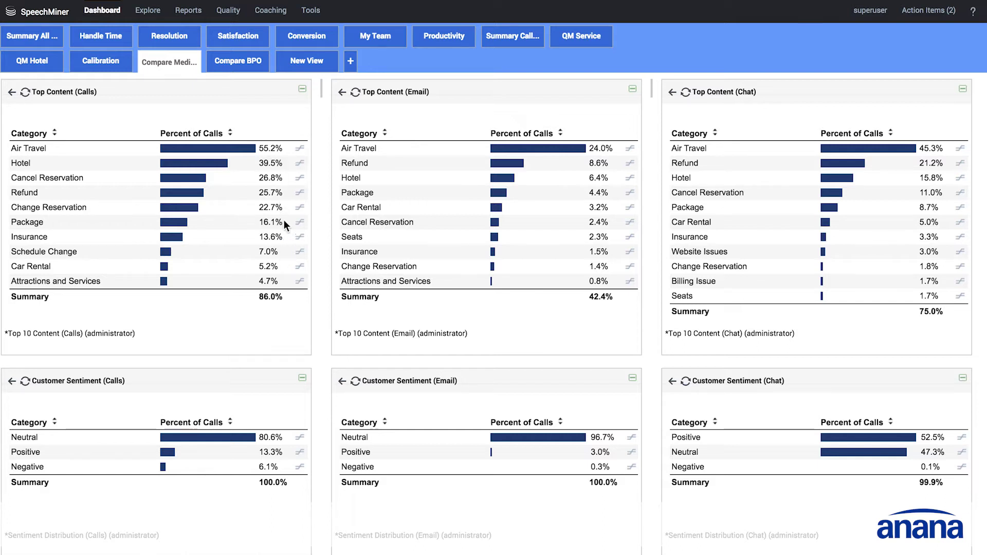
scroll(306, 255, down, 1)
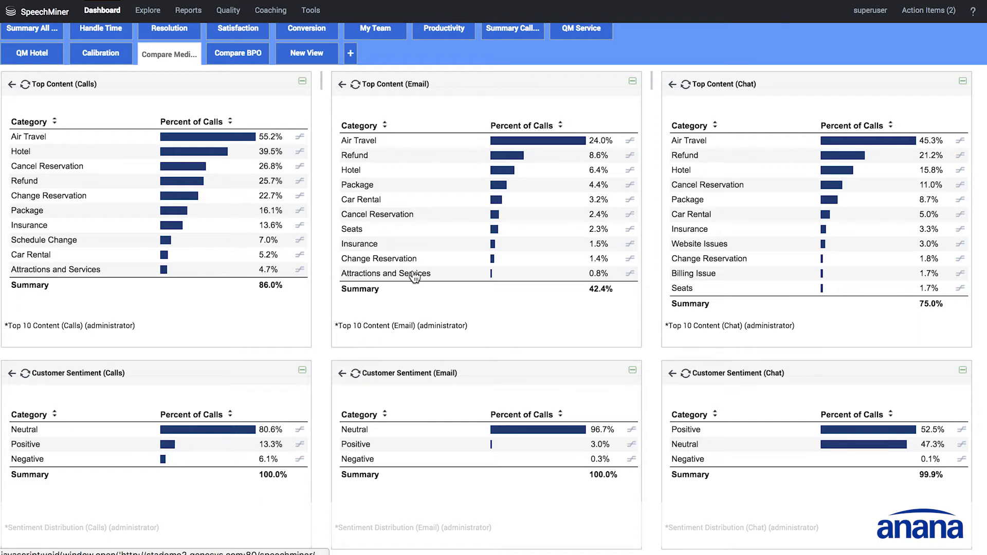
scroll(415, 277, up, 1)
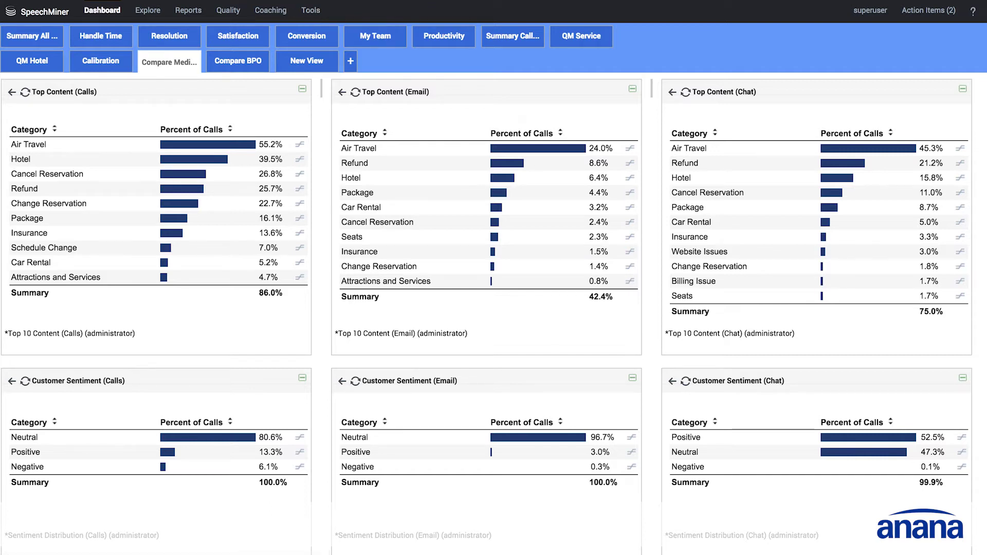
Return to the Summary Calls dashboard and examine the Trending Topics table and its percent changes per topic
click(492, 35)
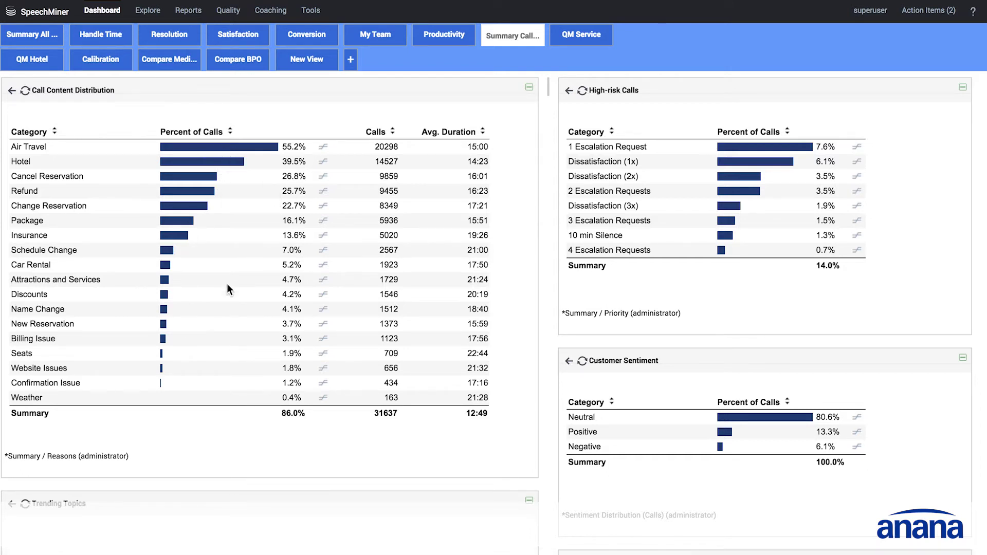
scroll(226, 286, down, 2)
scroll(227, 284, down, 3)
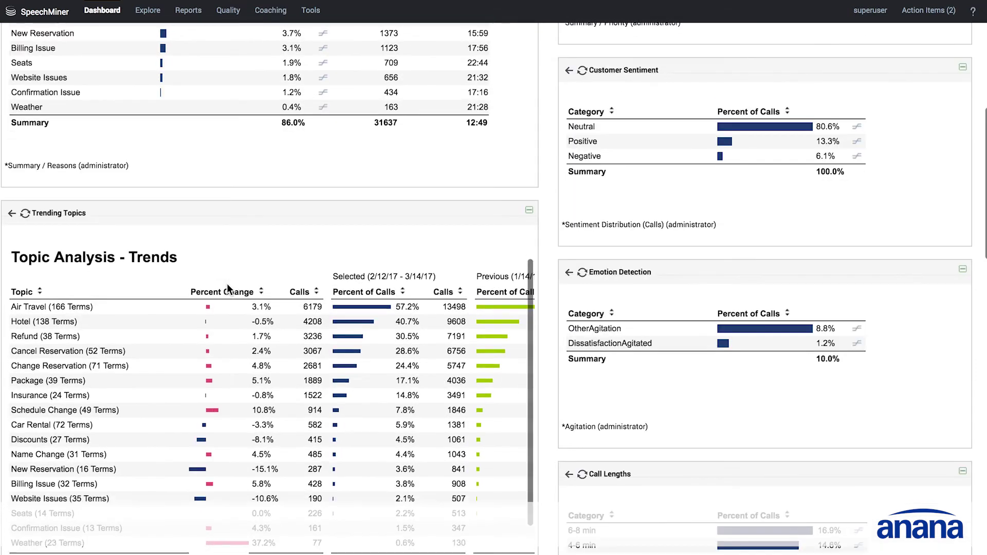
scroll(227, 288, up, 1)
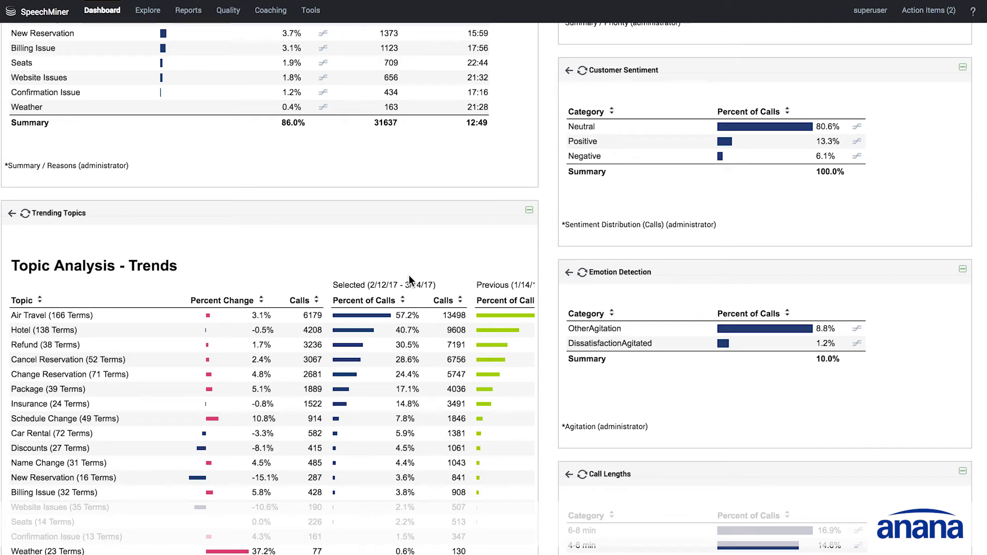
scroll(304, 351, down, 3)
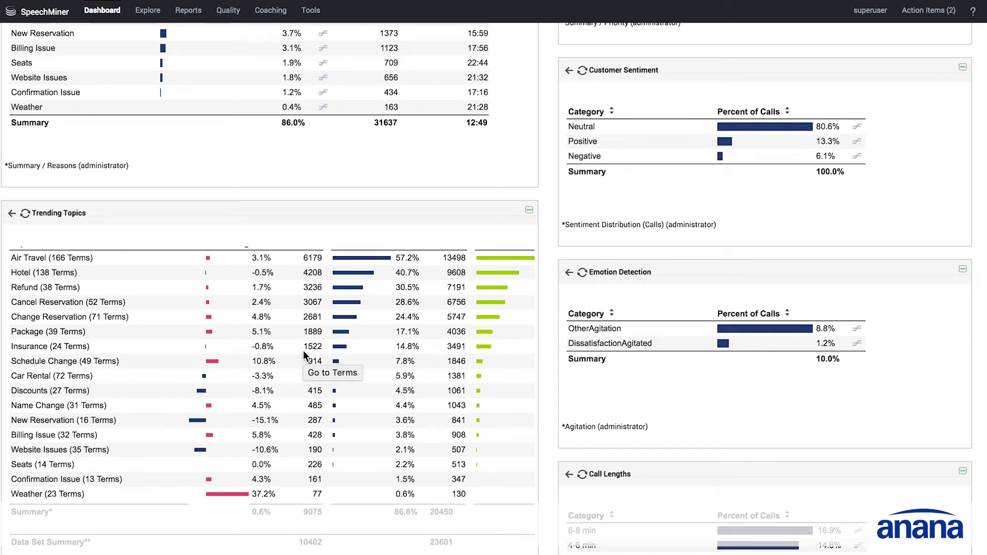
scroll(303, 350, up, 1)
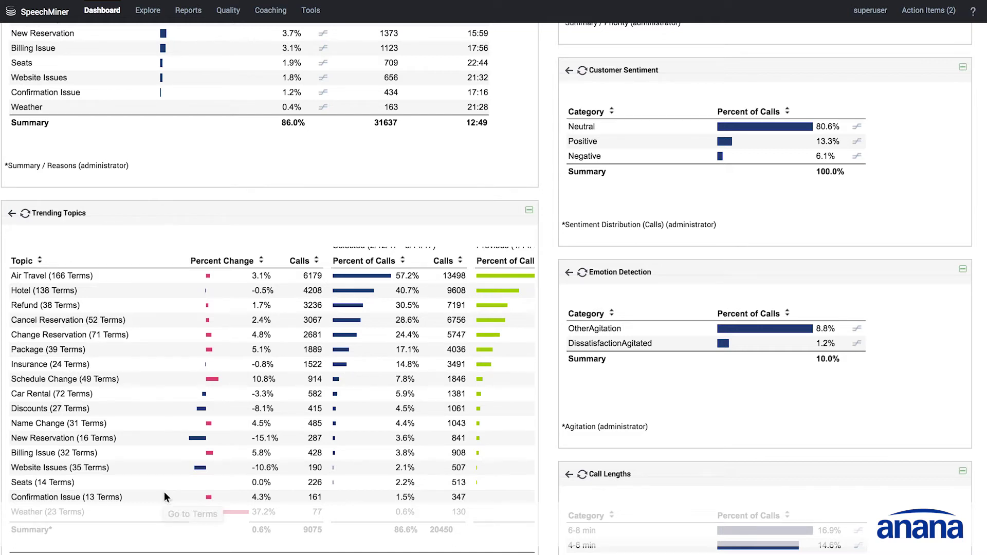
scroll(773, 397, up, 5)
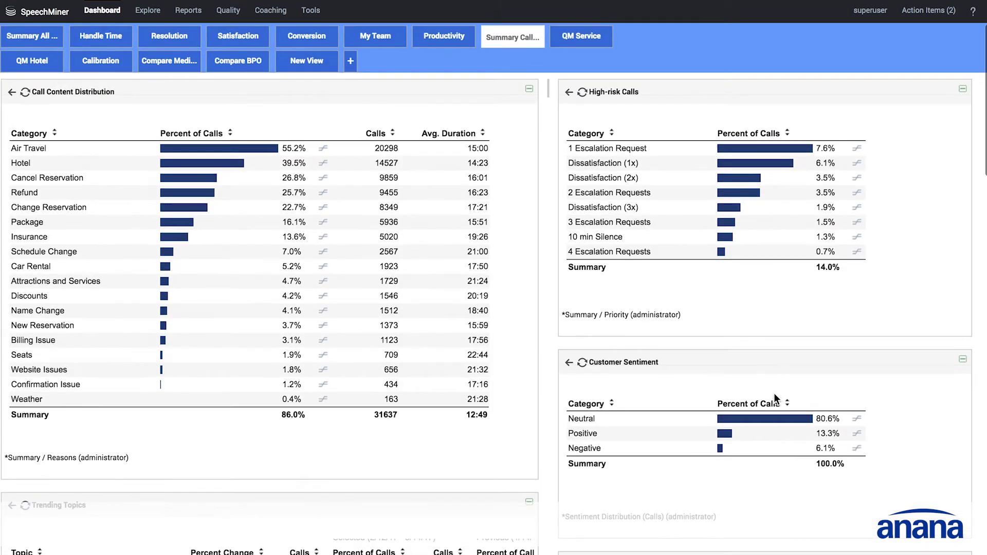
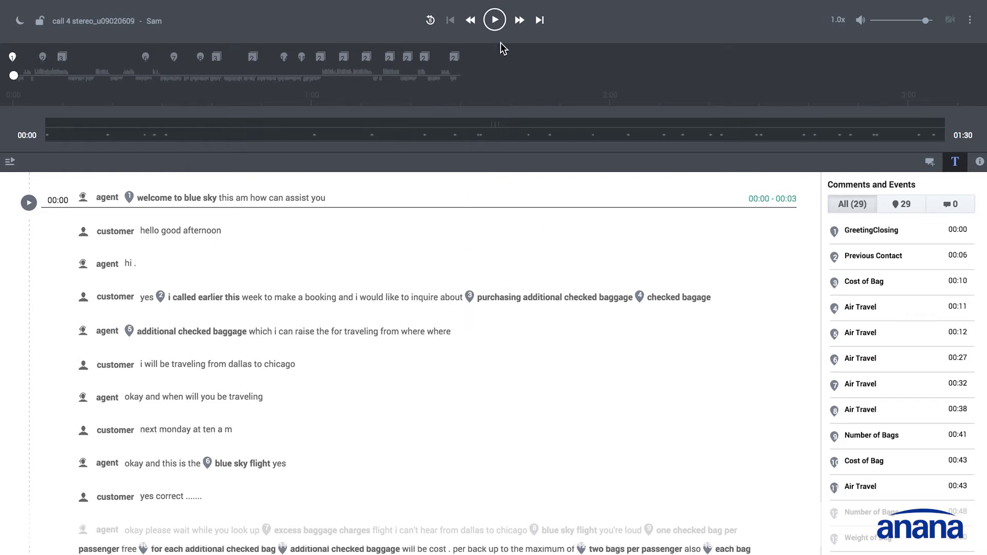
Play the call's opening greeting, pause at 00:04, and examine the transcript alongside its Comments and Events list
click(495, 24)
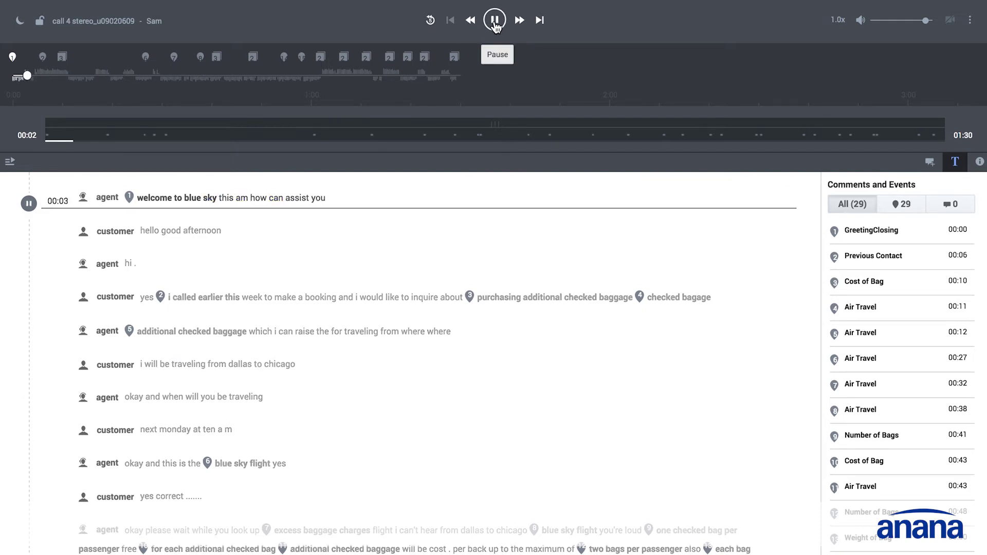
click(495, 23)
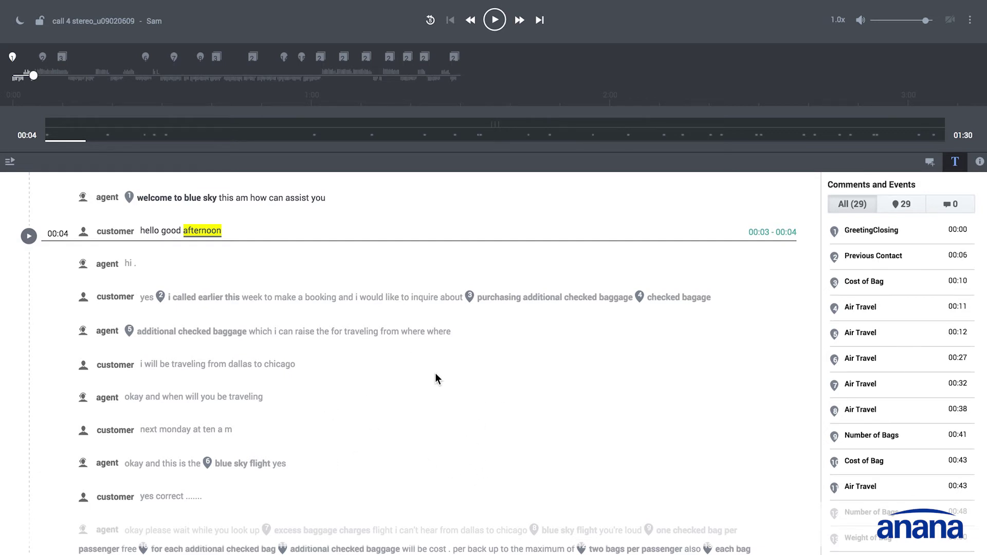
scroll(429, 384, down, 1)
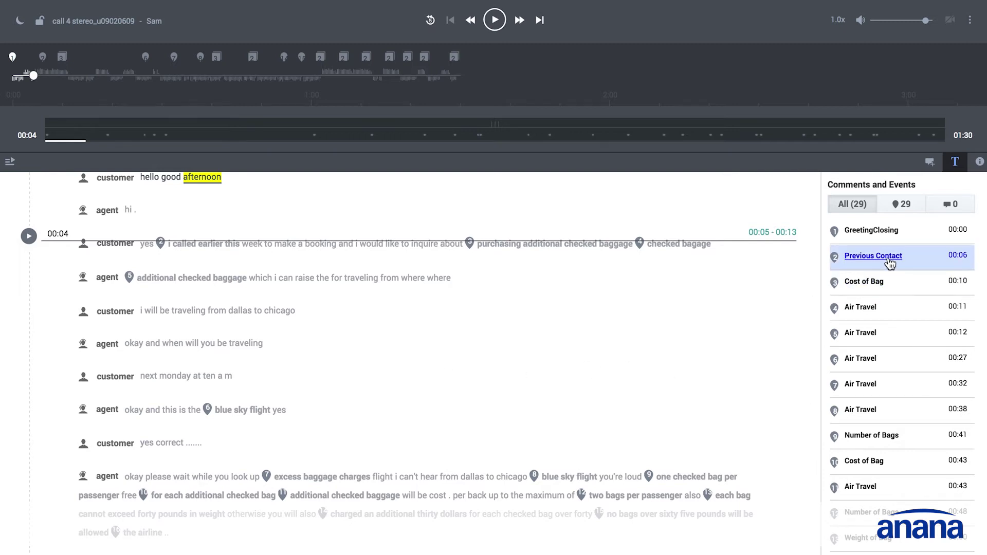
scroll(881, 427, down, 2)
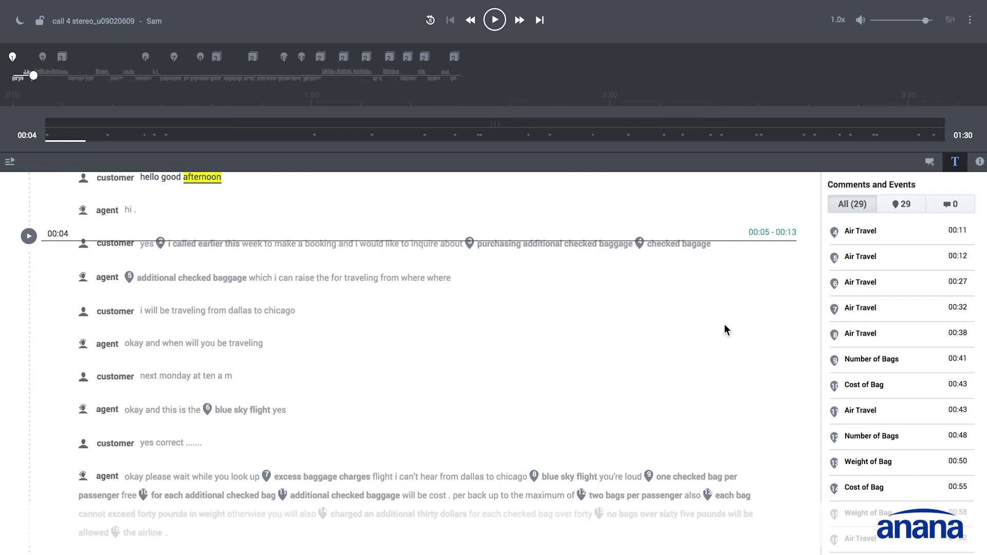
scroll(622, 411, down, 2)
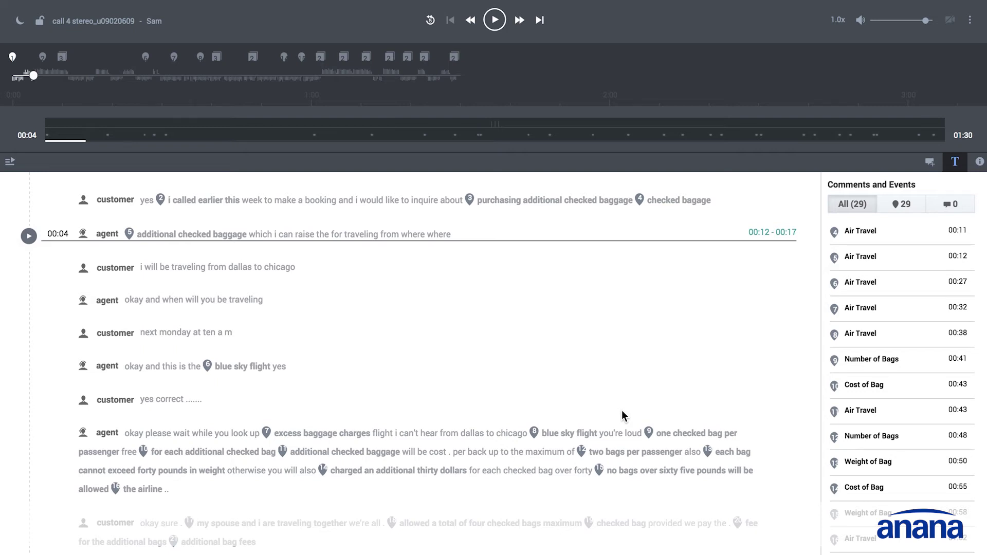
Go back from the call player to the dashboards, open My Team, and widen the Escalations Comparison column
mouse_move(496, 2)
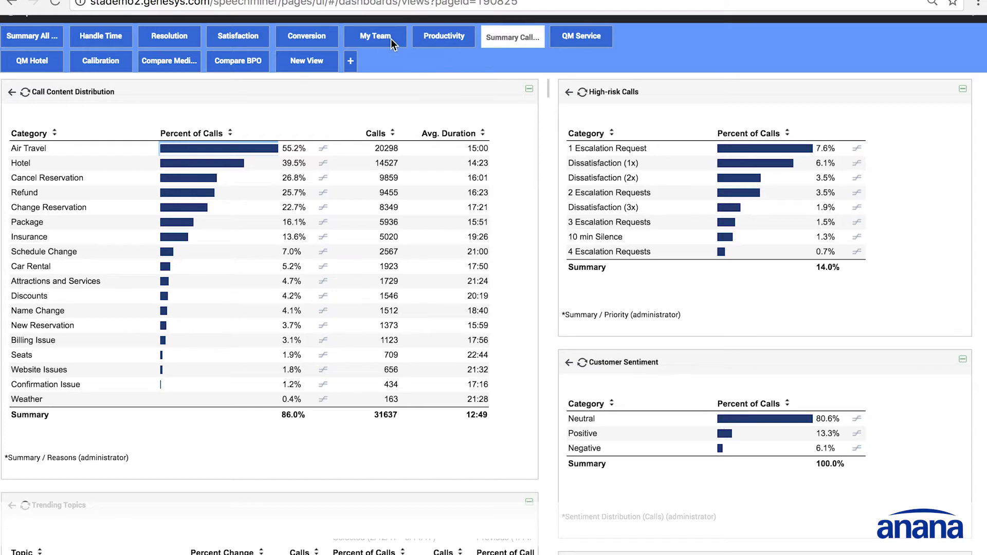
click(389, 39)
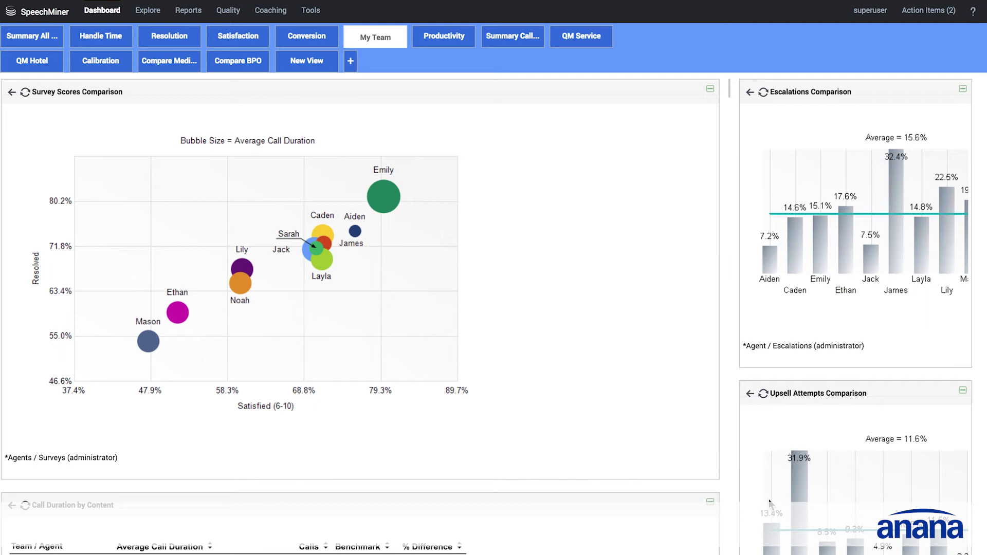
mouse_move(849, 553)
drag(731, 90, 631, 112)
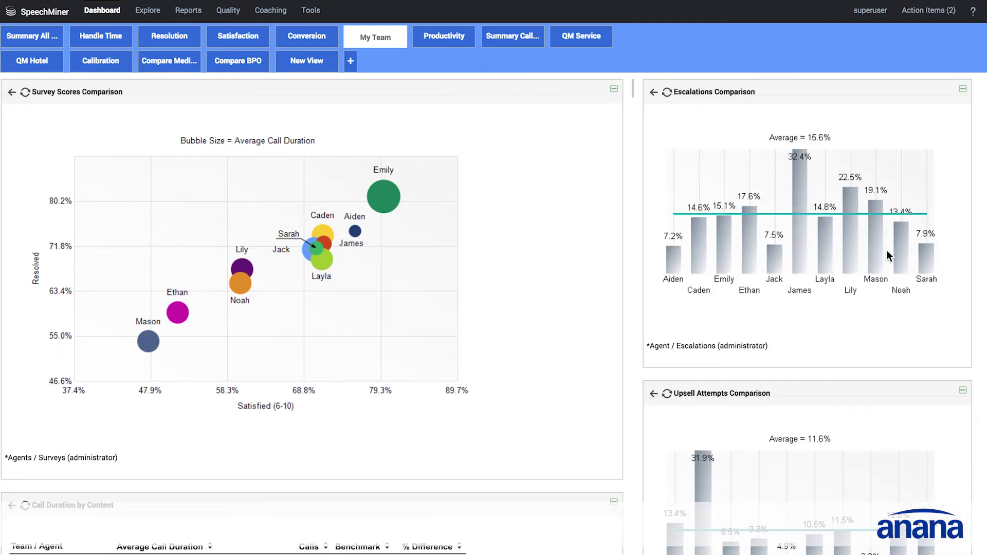
In the Call Duration by Content table, expand the agent whose highest average duration is for Seats
scroll(879, 417, down, 3)
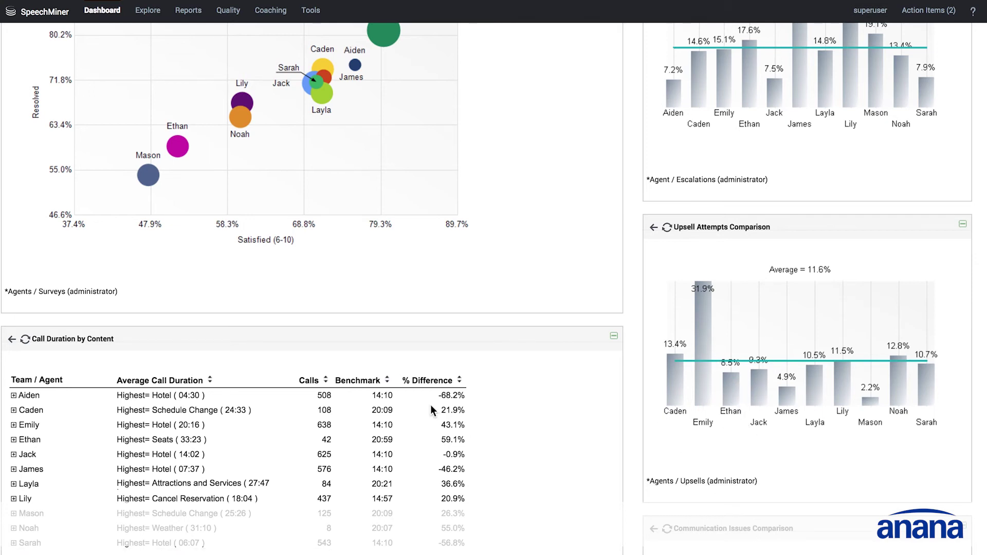
scroll(432, 407, down, 3)
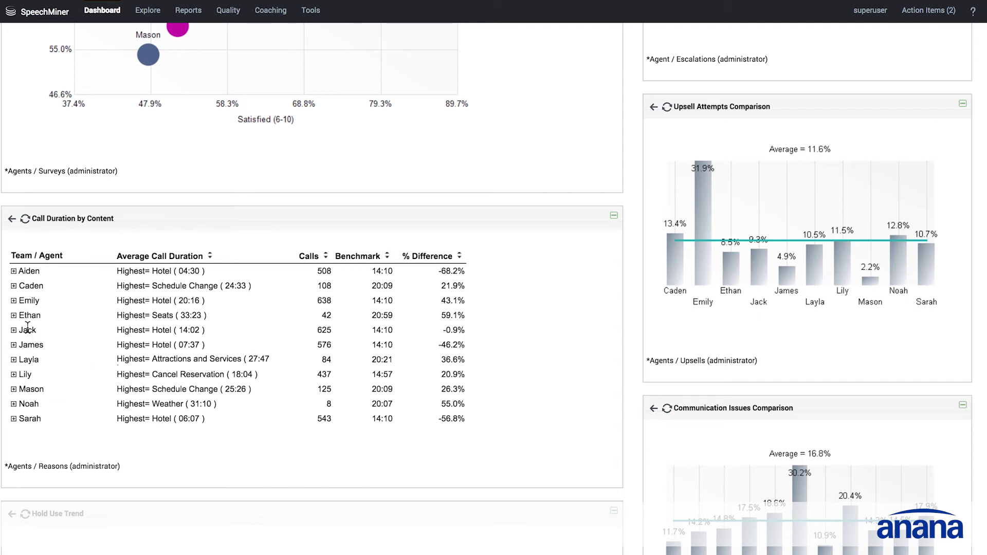
click(13, 316)
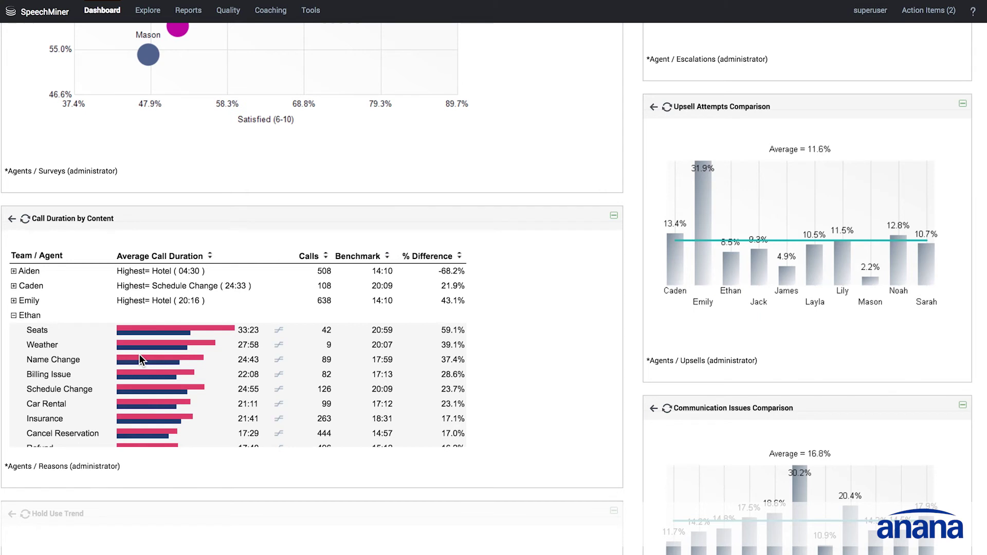
Open the Conversion dashboard and examine the Top and Bottom Performers report in Skill Usage by Performance Group
scroll(227, 163, up, 5)
click(301, 37)
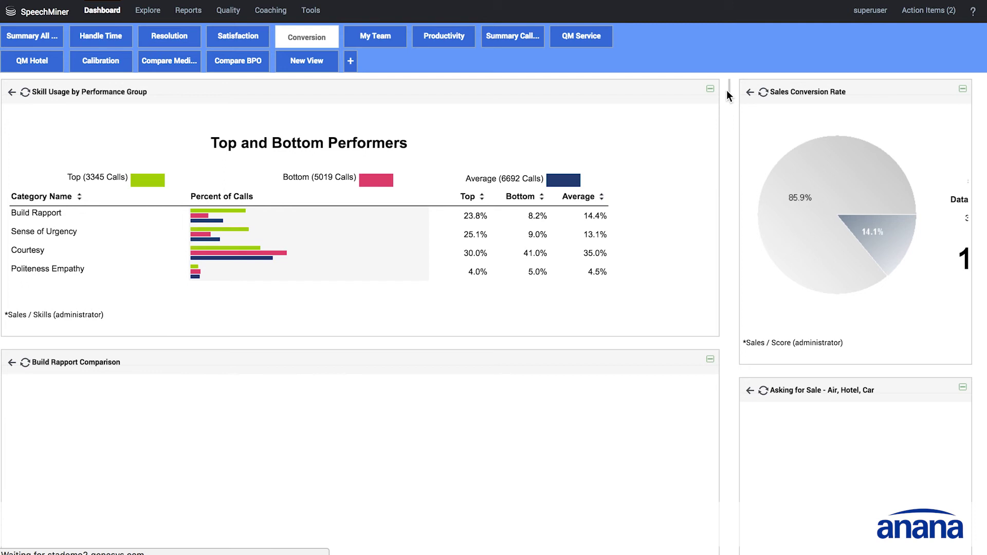
mouse_move(727, 90)
mouse_down()
mouse_move(677, 89)
mouse_move(710, 90)
mouse_up()
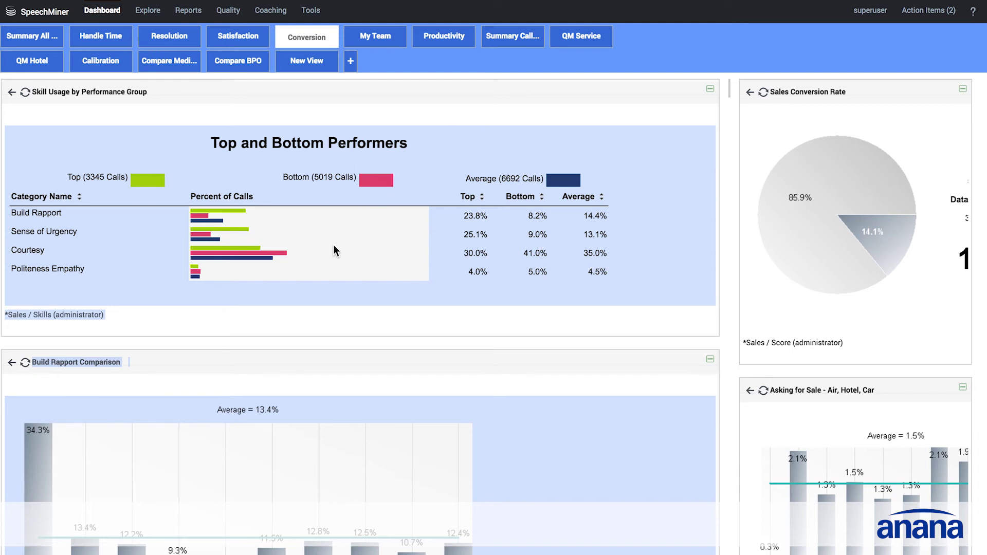
click(195, 275)
scroll(203, 288, down, 1)
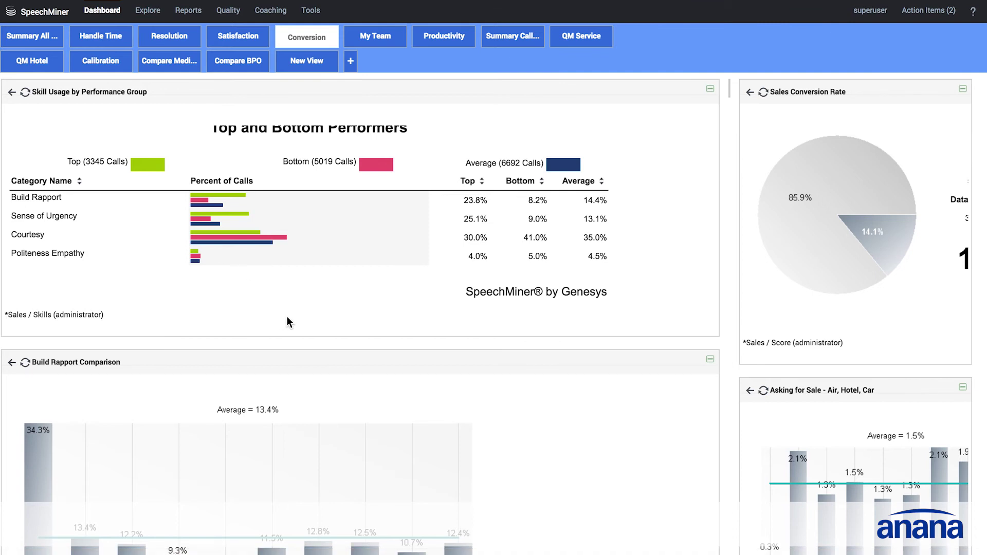
Examine the Build Rapport Comparison and the Asking for Sale - Air, Hotel, Car charts on the Conversion dashboard
scroll(287, 322, down, 2)
scroll(293, 349, down, 2)
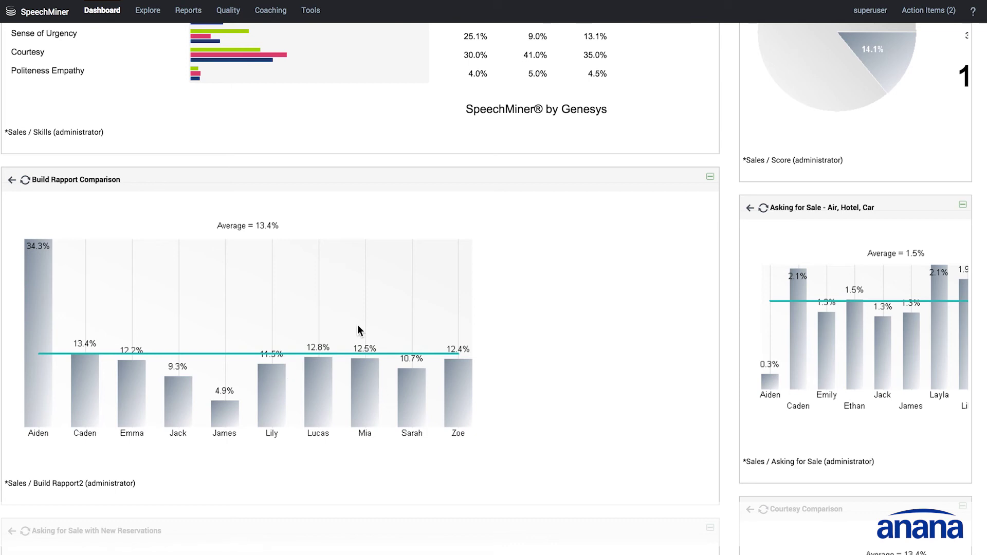
scroll(332, 249, up, 5)
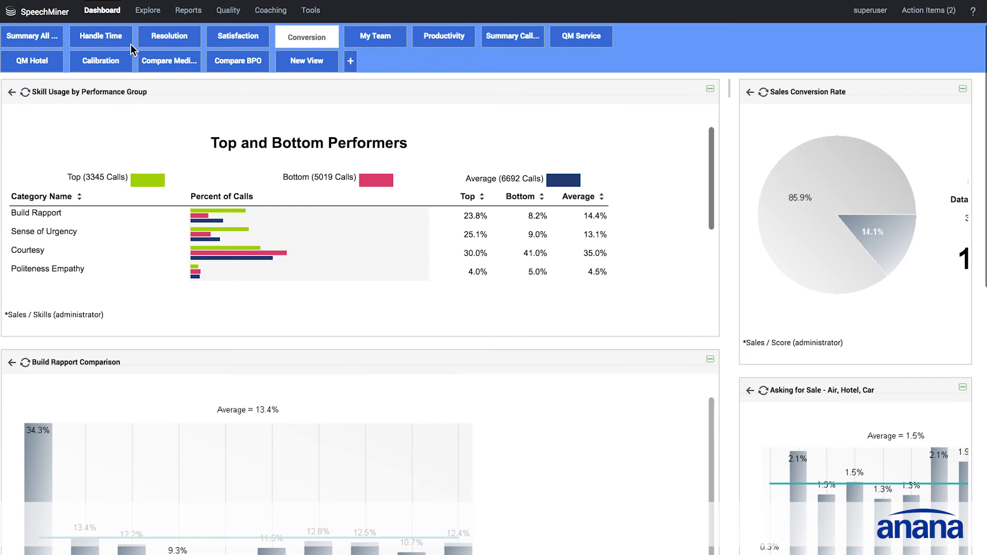
Open the Handle Time dashboard and examine its Extended Silence by Content table and Call Duration by Week chart
click(114, 37)
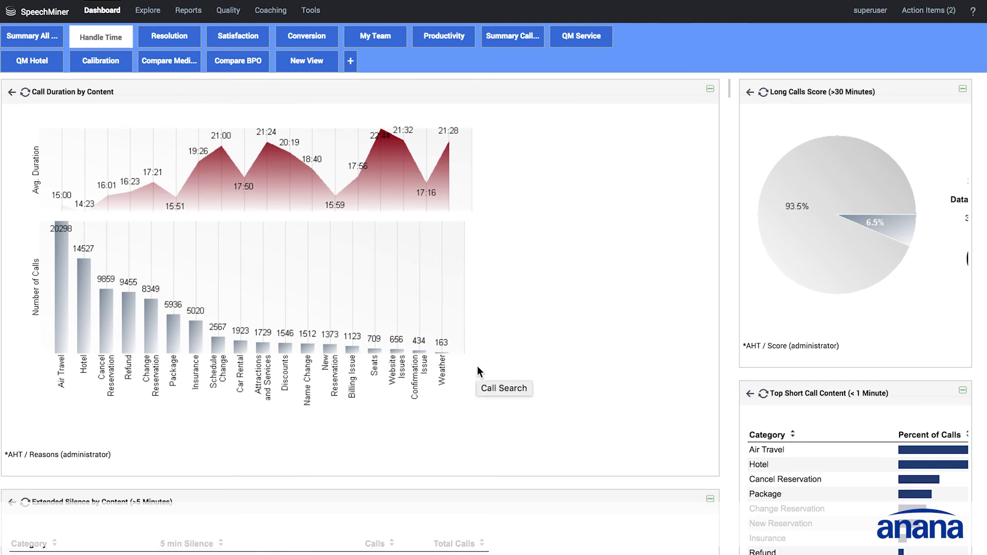
scroll(478, 366, down, 3)
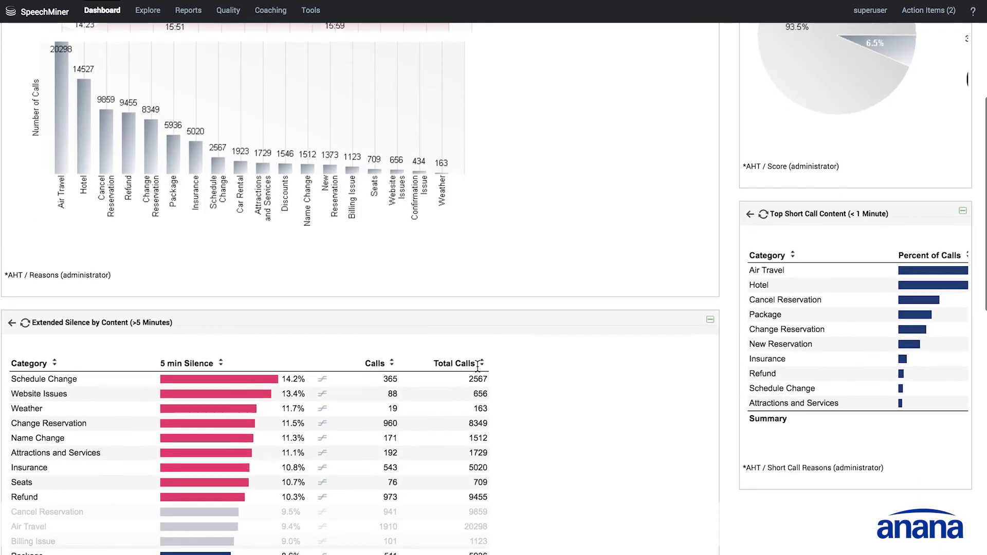
scroll(477, 366, down, 2)
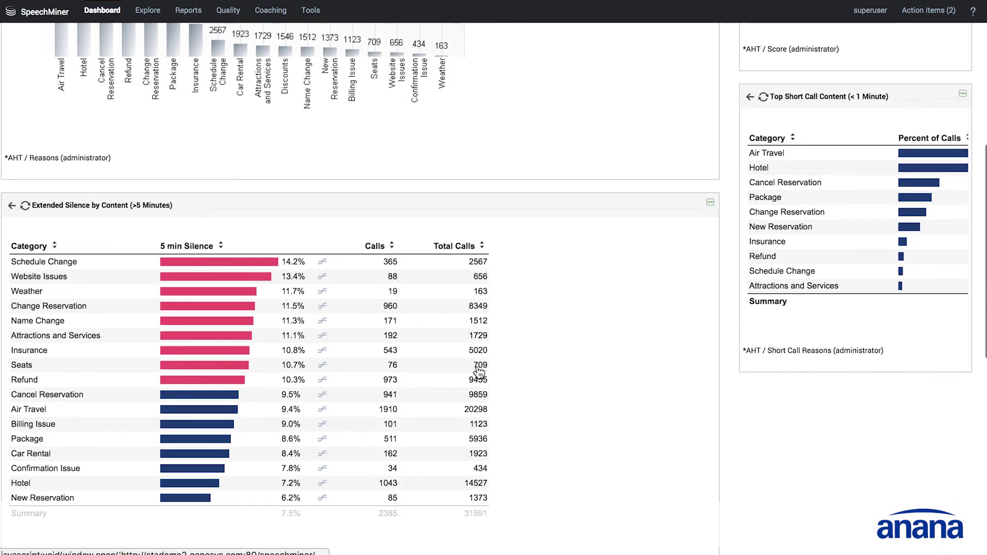
click(478, 370)
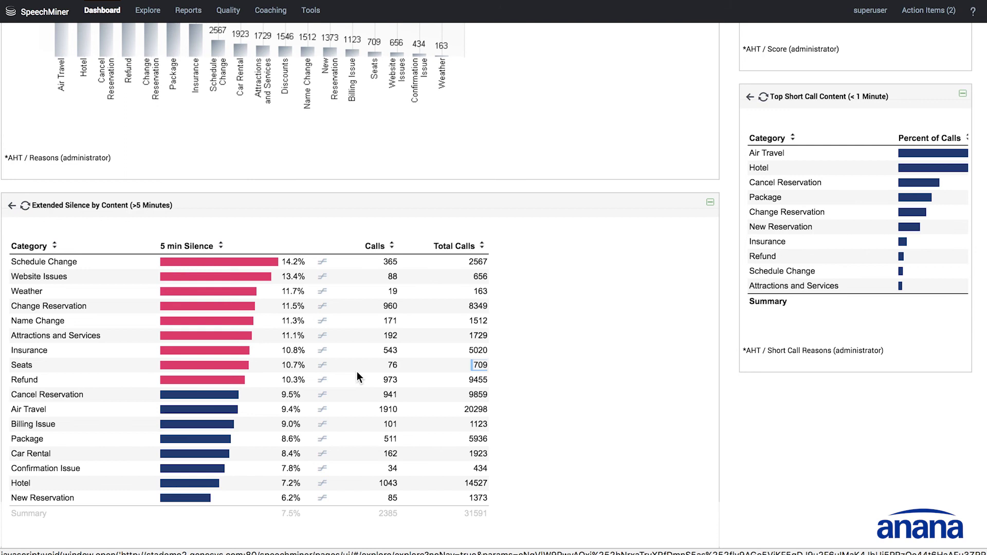
click(325, 372)
scroll(335, 319, down, 3)
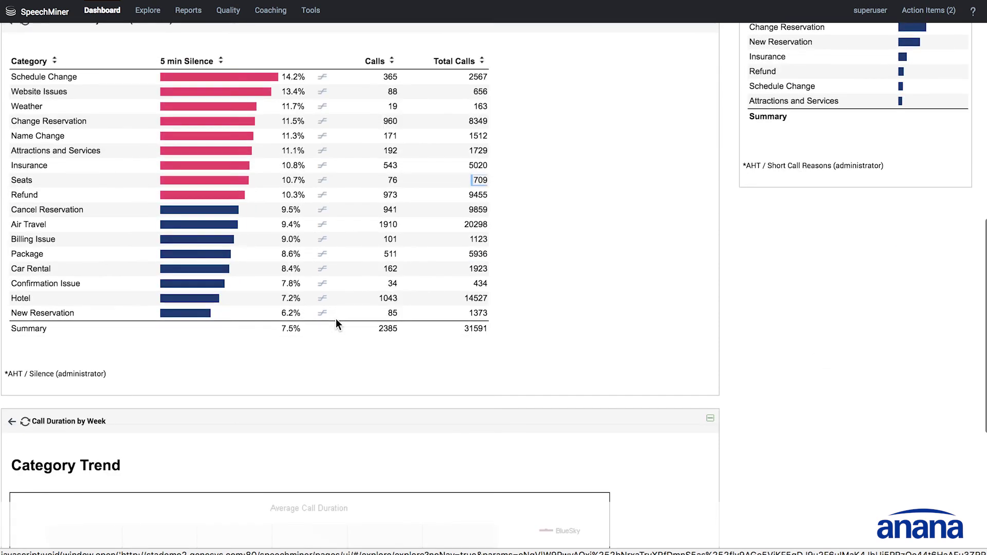
scroll(335, 319, down, 4)
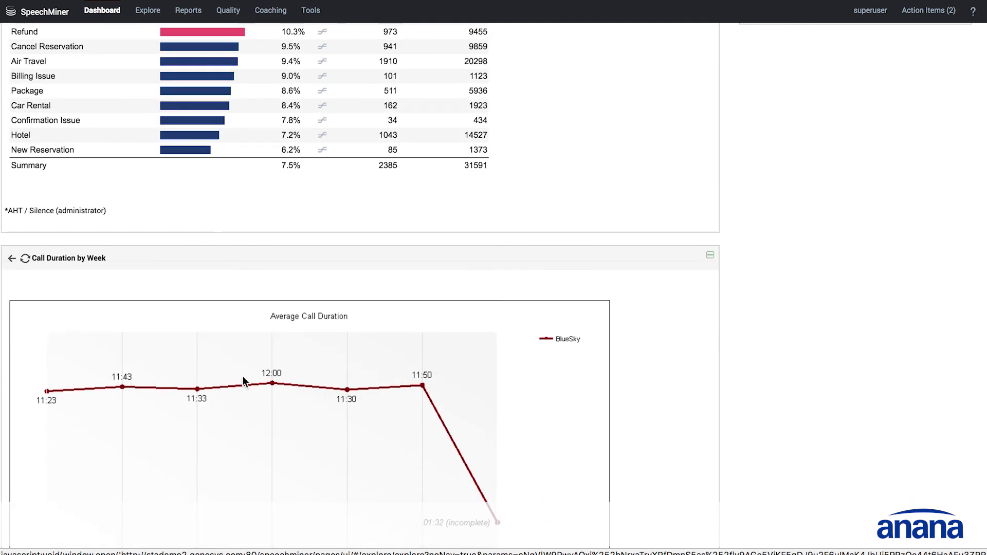
scroll(303, 295, up, 5)
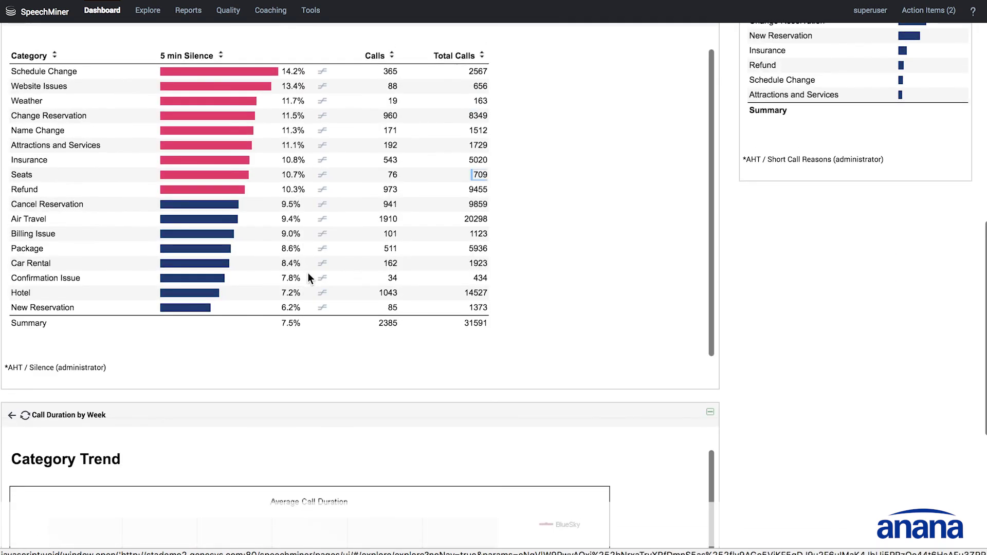
scroll(309, 286, up, 1)
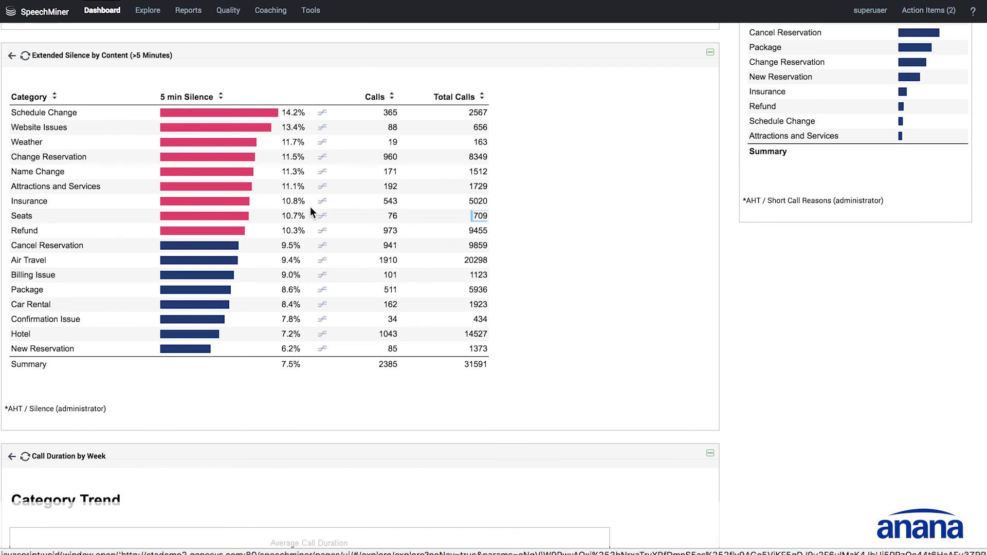
scroll(316, 175, up, 9)
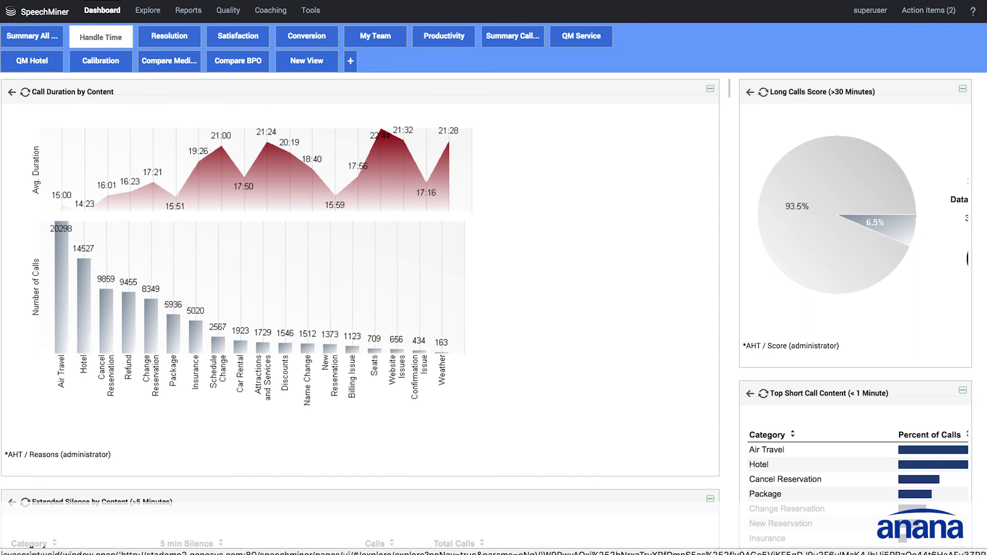
Open Trending under Explore and compare the terms clusters for 12 and 13 March 2017
click(151, 15)
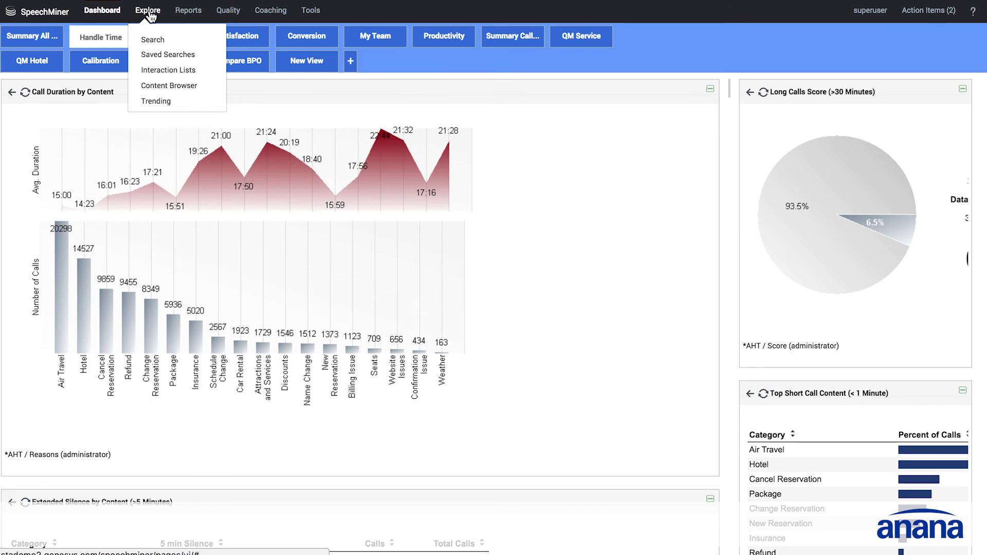
click(154, 100)
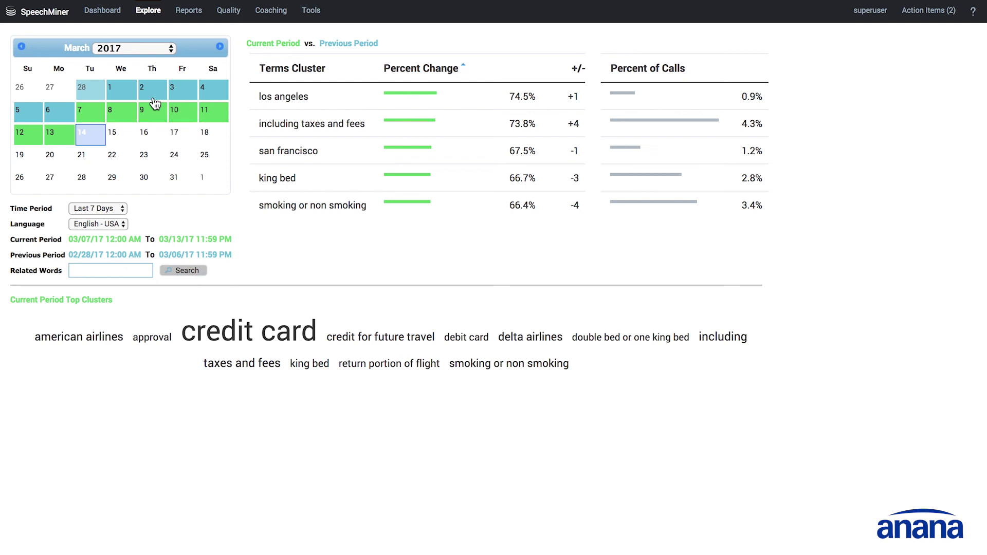
click(66, 141)
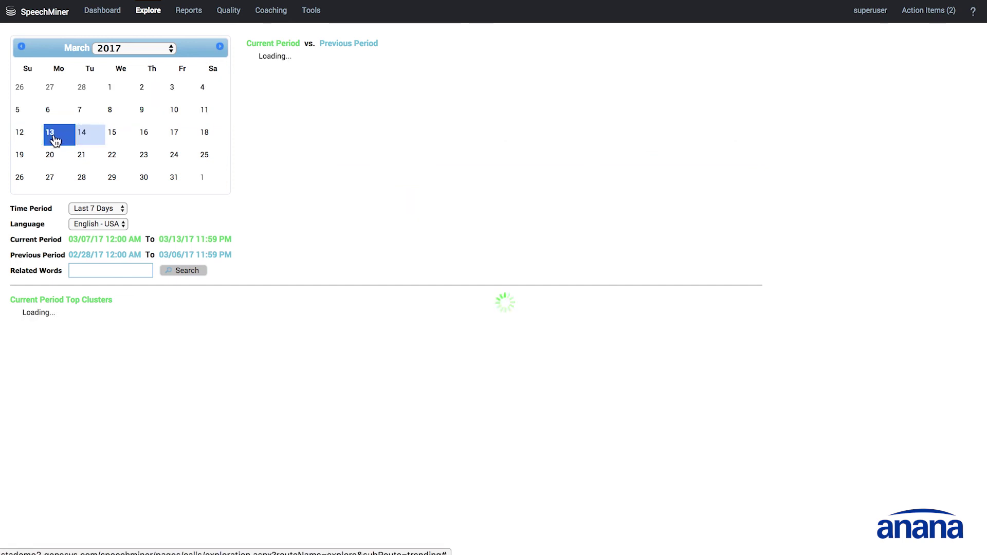
click(64, 138)
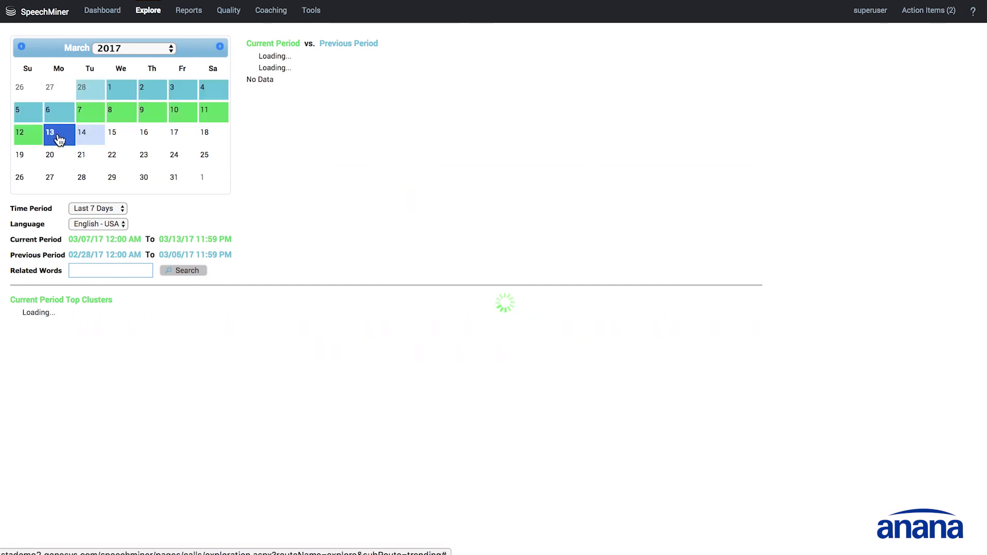
click(24, 141)
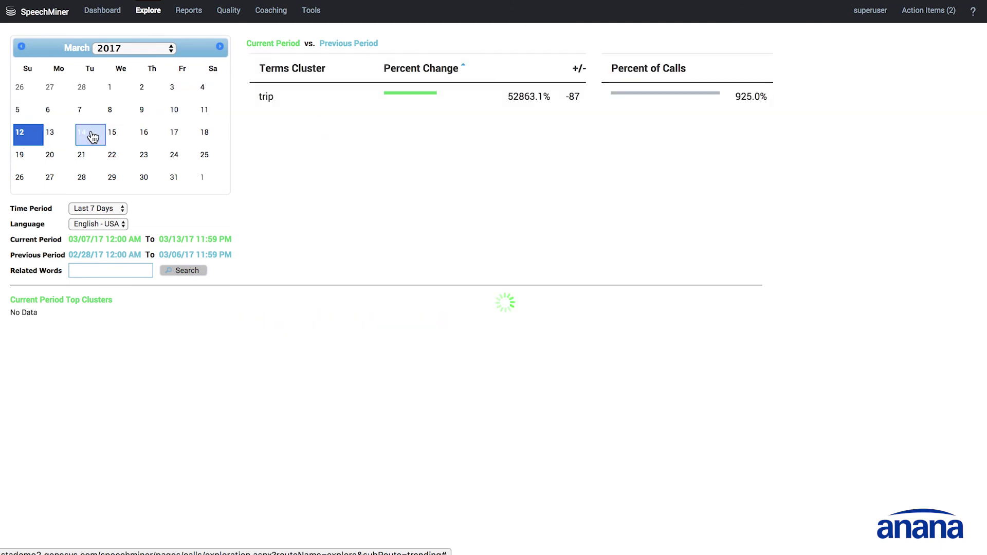
click(57, 137)
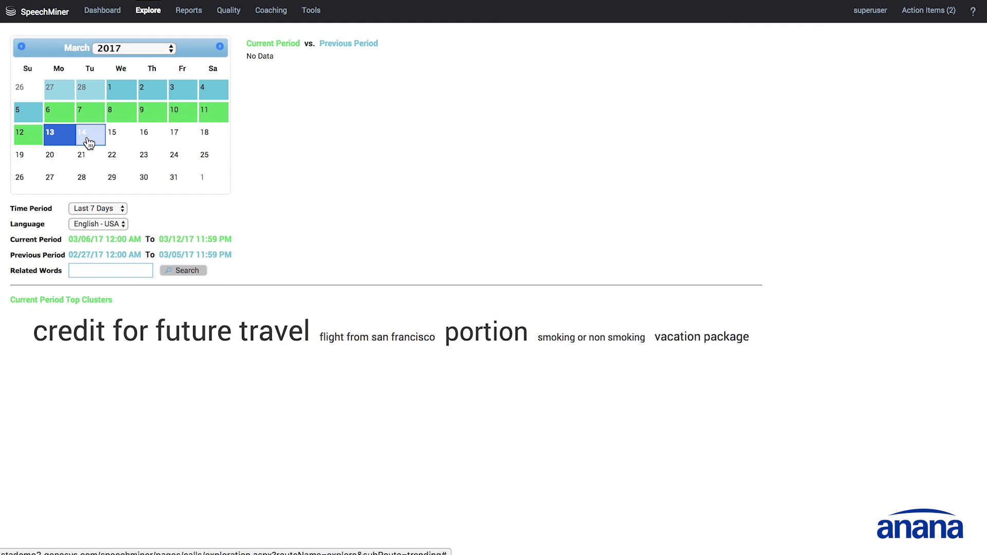
click(62, 137)
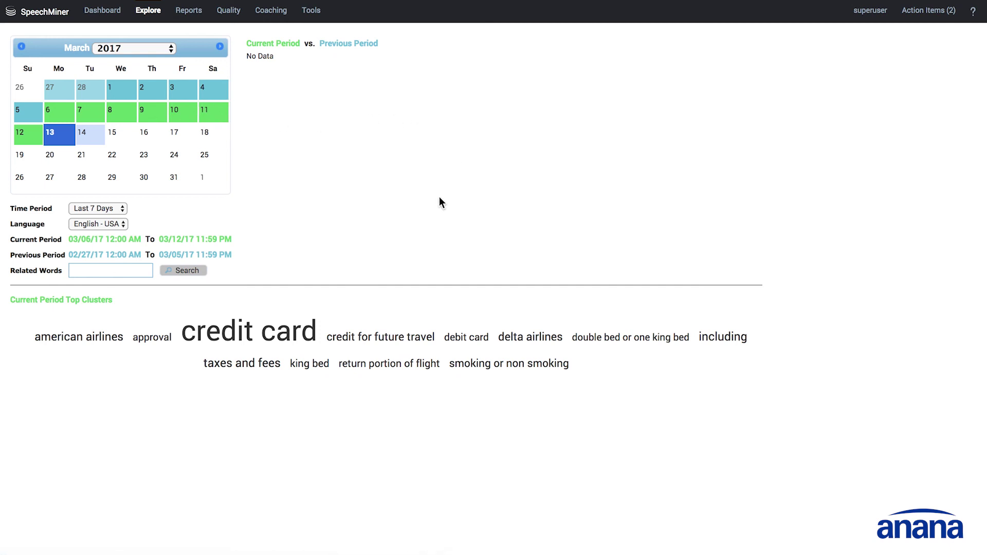
Move the trending calendar to February 2017 and try several dates, finishing with 18 February selected
click(20, 47)
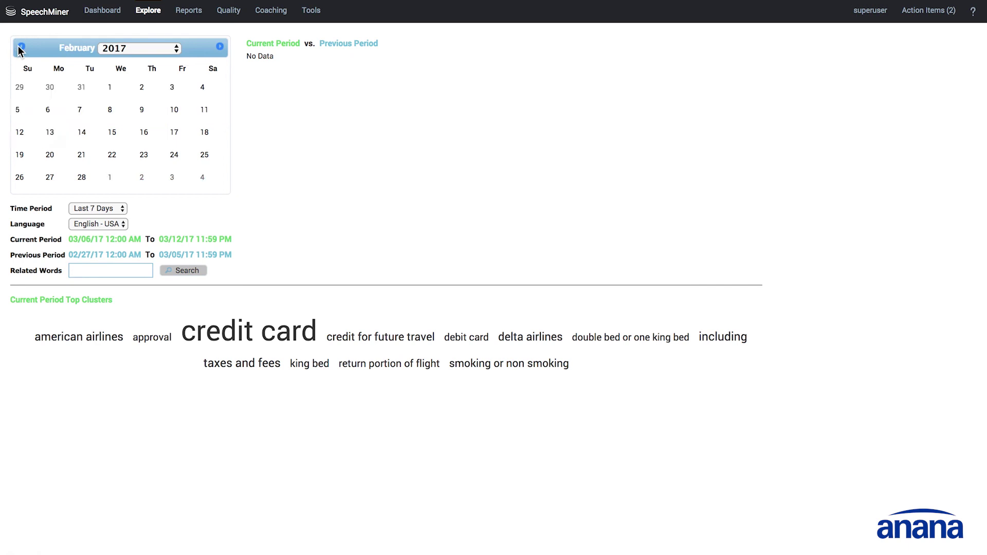
click(173, 135)
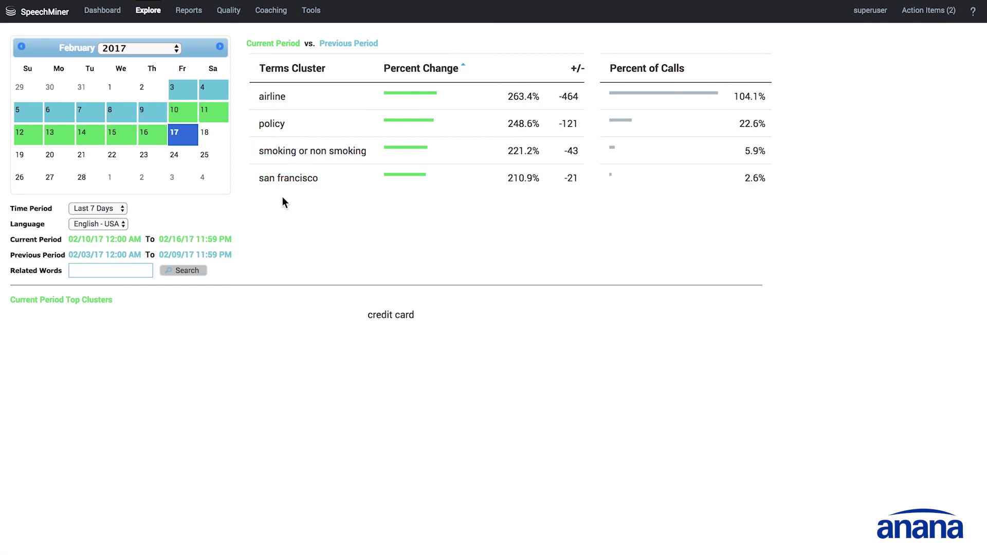
click(188, 154)
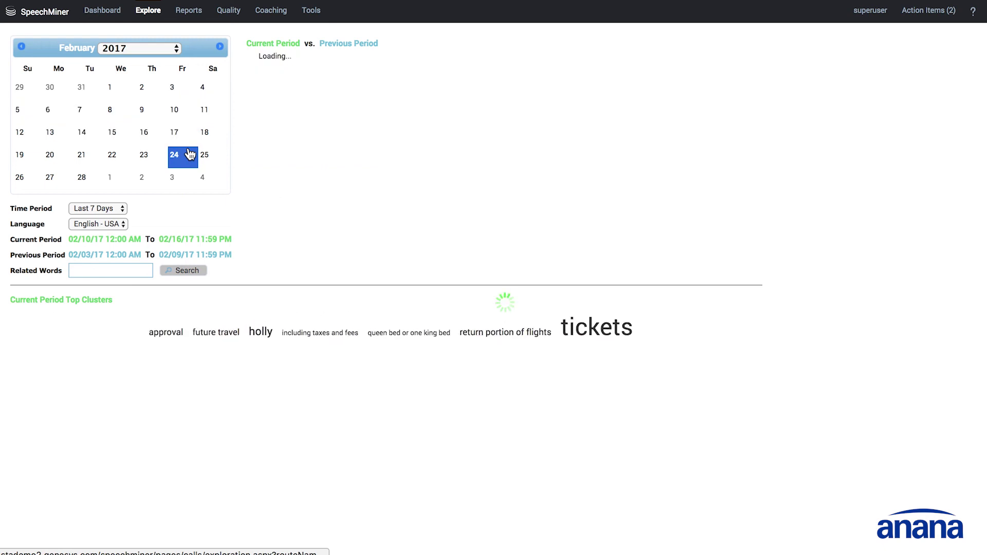
click(188, 138)
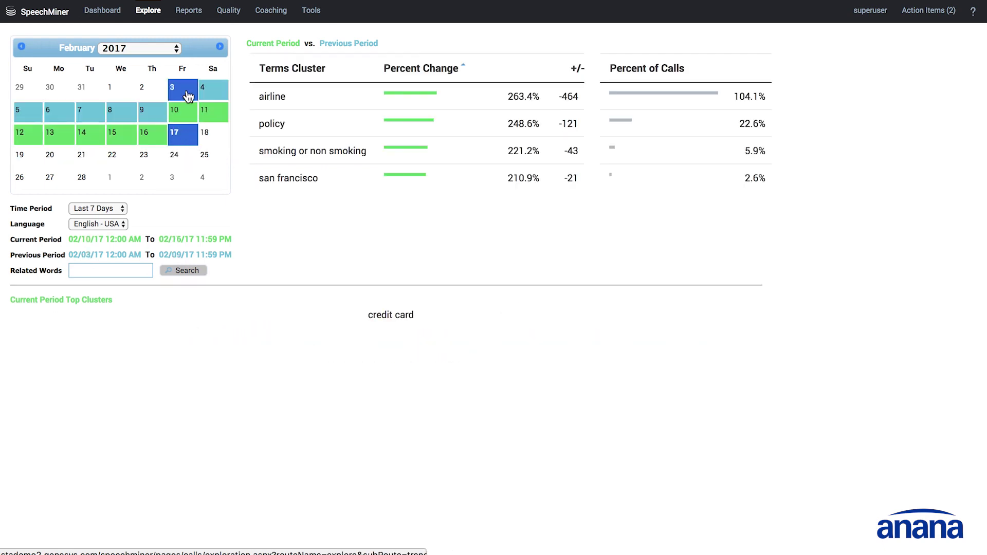
click(214, 114)
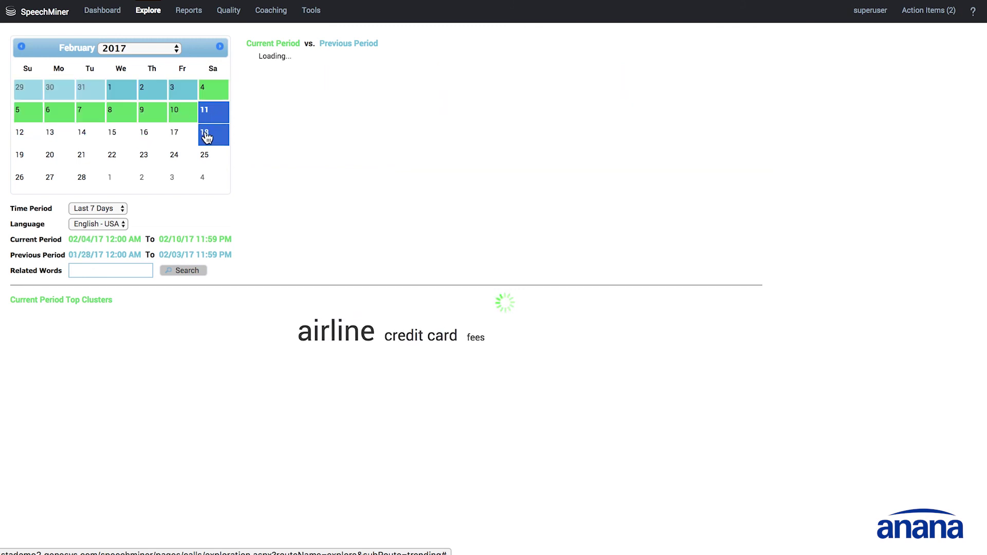
click(206, 137)
Open the Related Words map for the "smoking or non smoking" cluster and expand "continental" in it
click(267, 128)
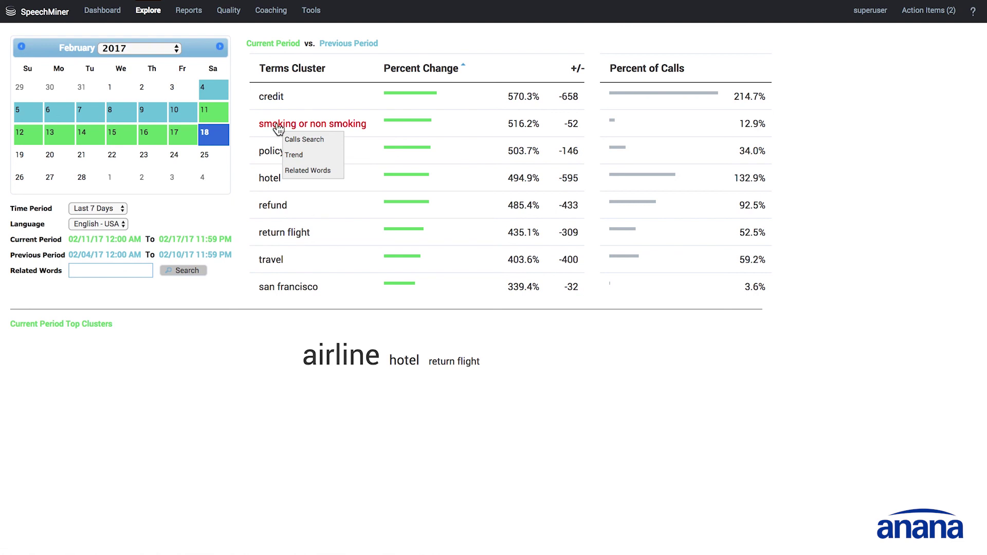
click(307, 171)
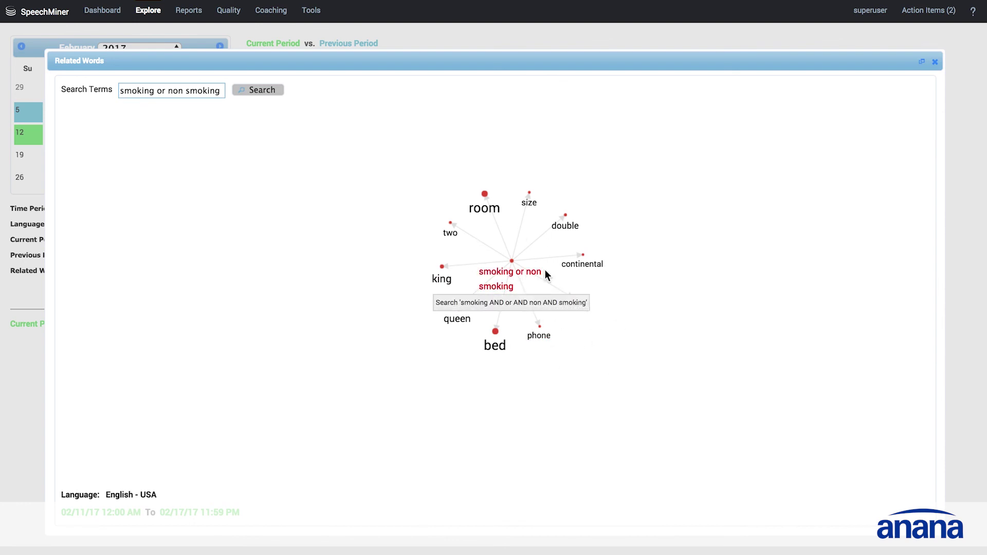
click(581, 265)
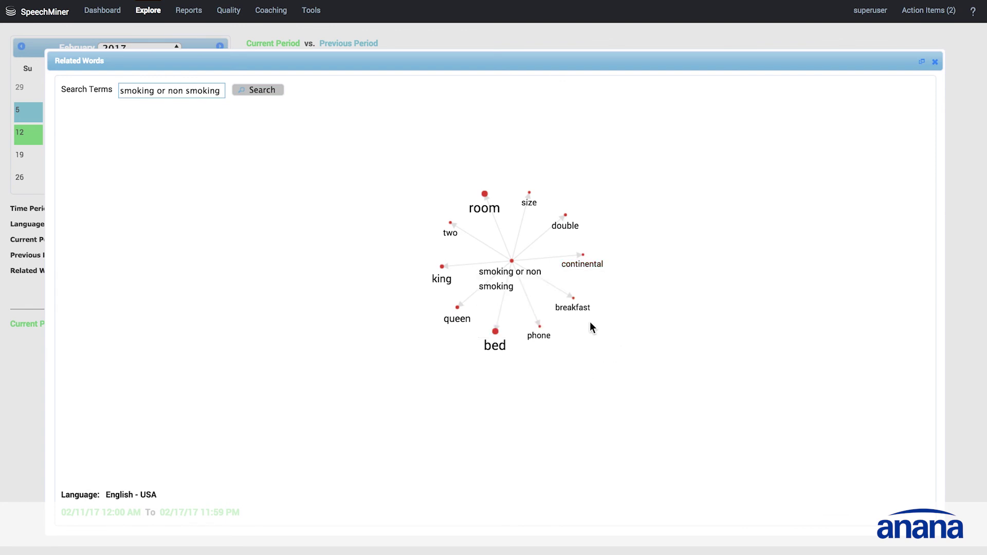
click(585, 309)
click(586, 265)
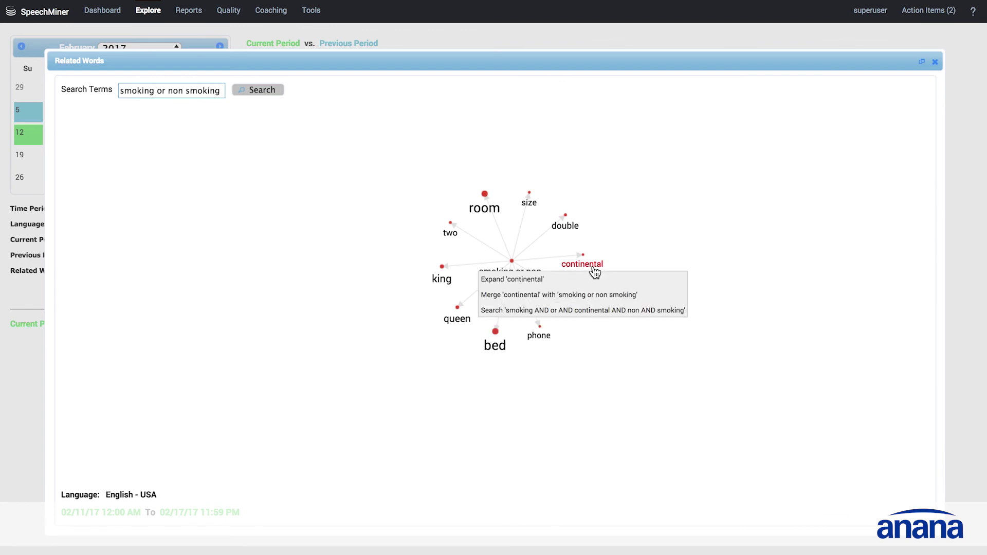
click(591, 279)
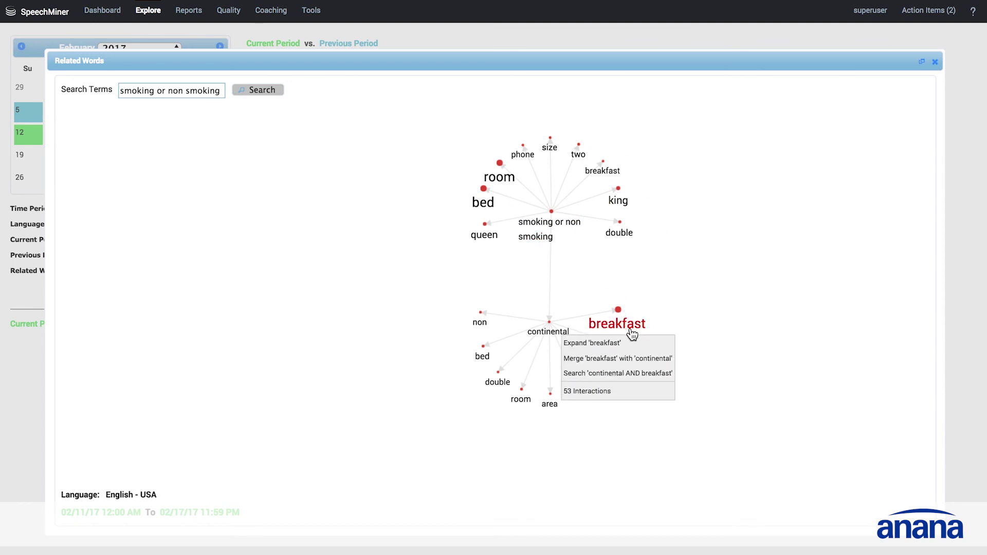
Expand "breakfast" under "continental" in the word map and check the options available for "includes"
click(629, 343)
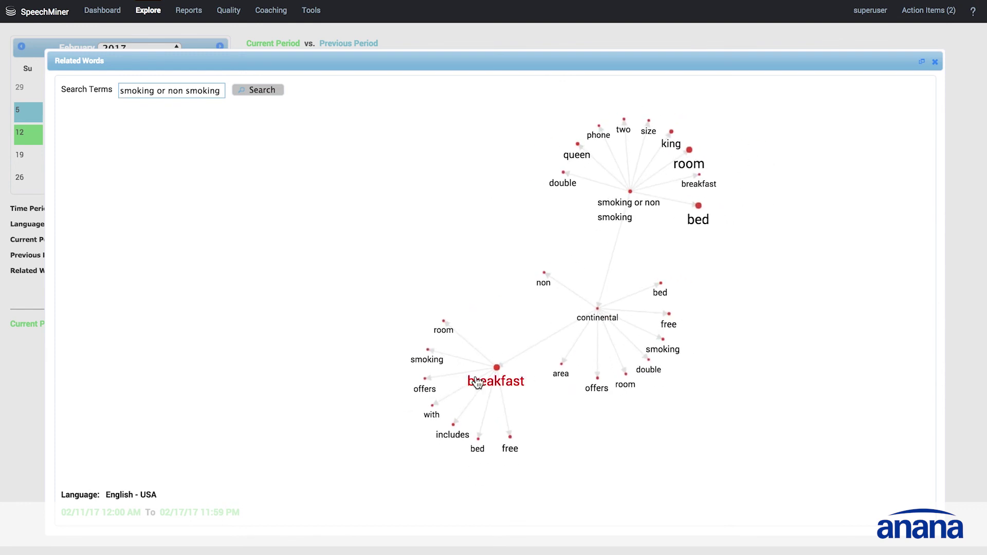
click(453, 434)
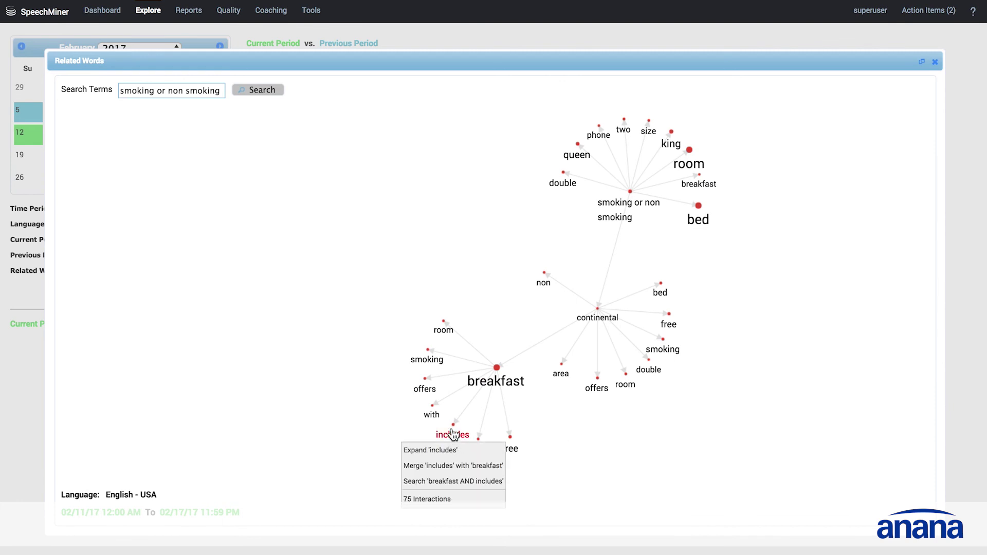
click(628, 335)
click(612, 331)
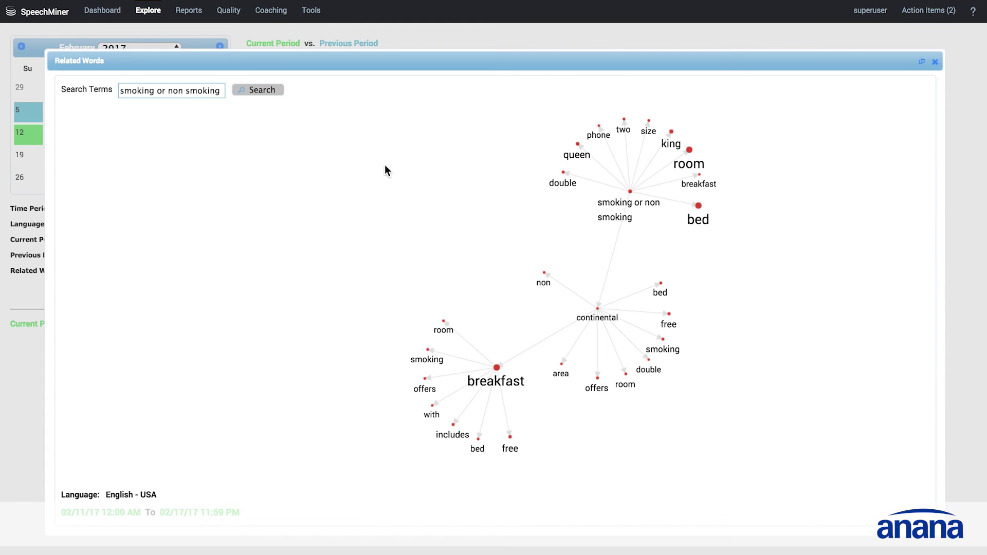
Shift the word map within the Related Words window, and close the window to return to the trending results
drag(325, 101, 255, 125)
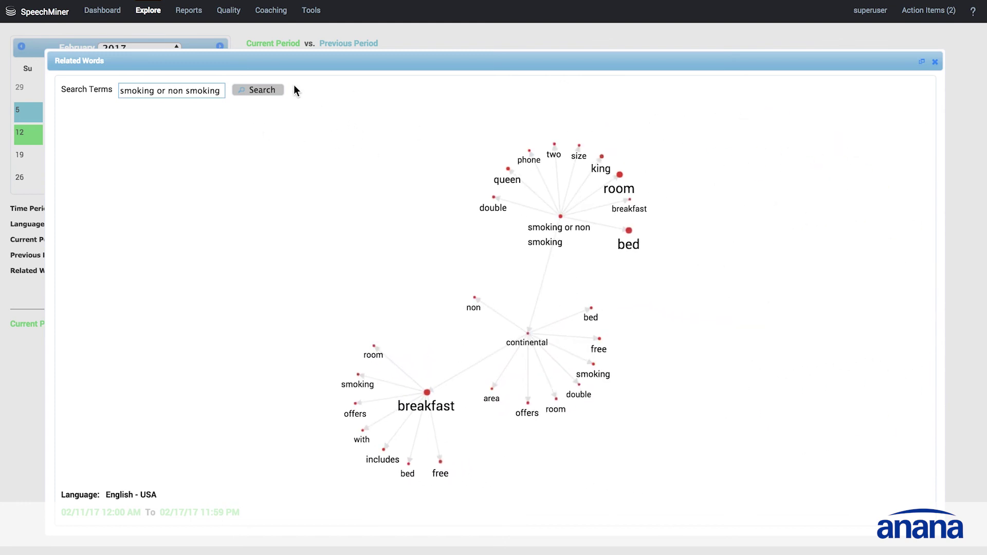
click(360, 385)
click(935, 63)
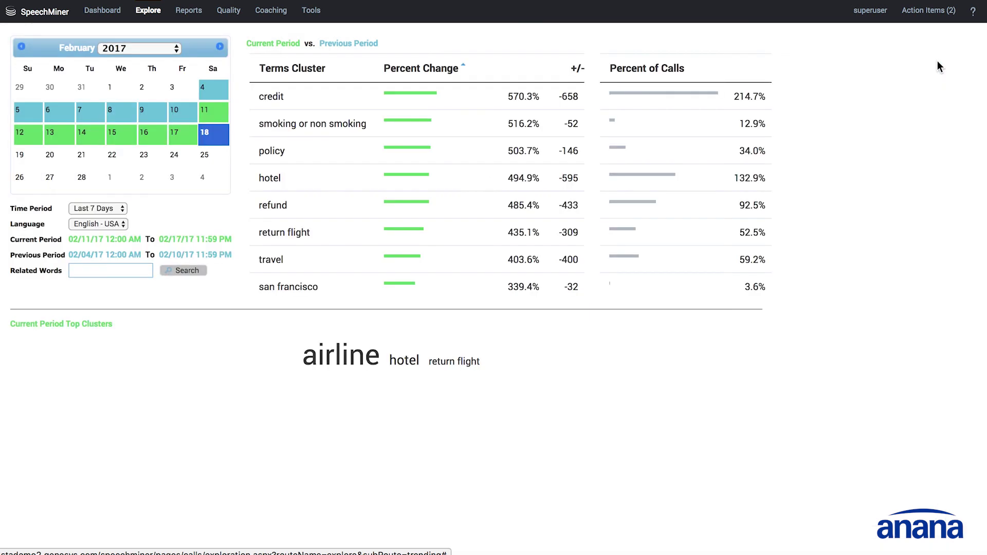